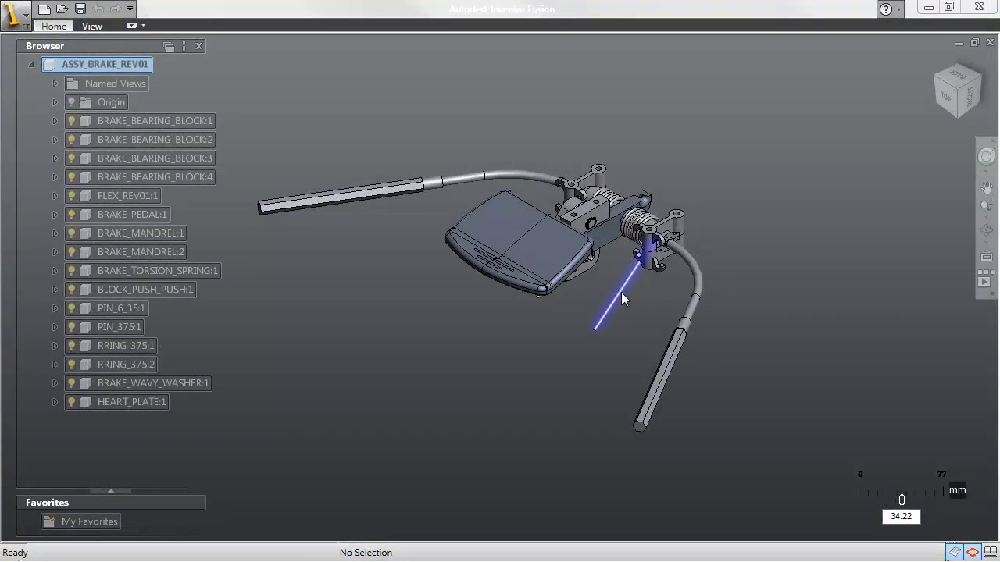
Isolate the BRAKE_TORSION_SPRING:1 component and show its origin planes and axes.
{"action": "left_click", "coordinate": [625, 300]}
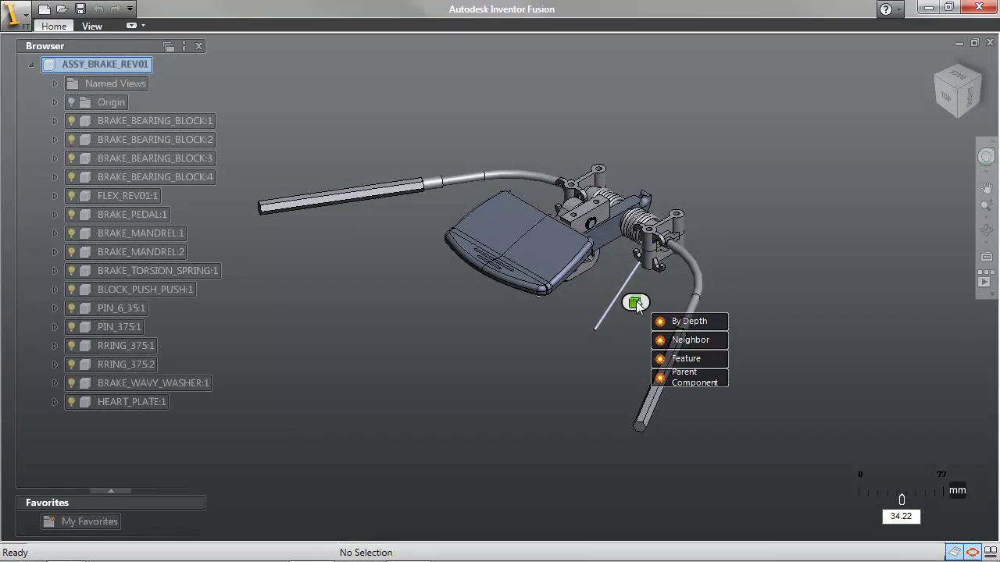
{"action": "left_click", "coordinate": [691, 375]}
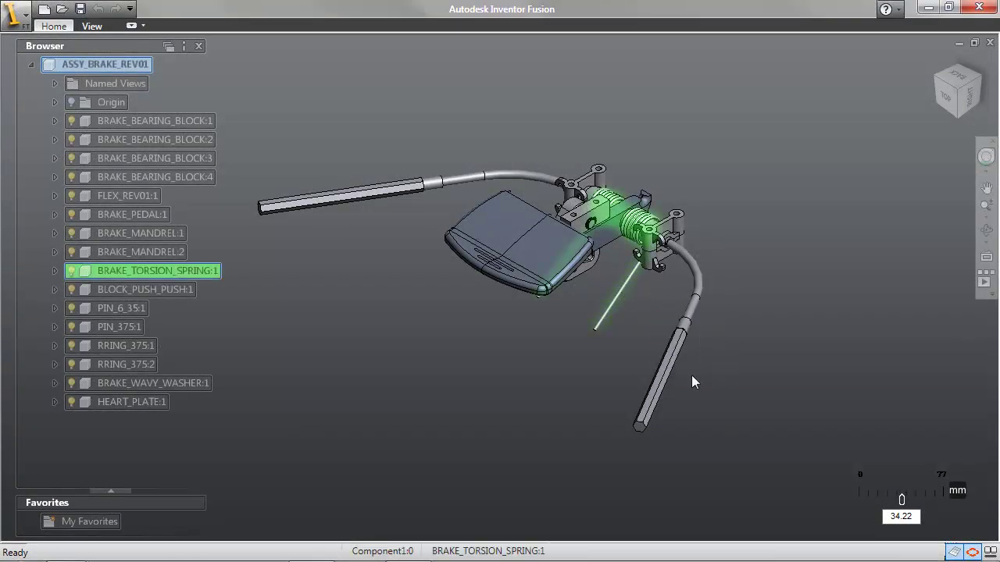
{"action": "right_click", "coordinate": [620, 290]}
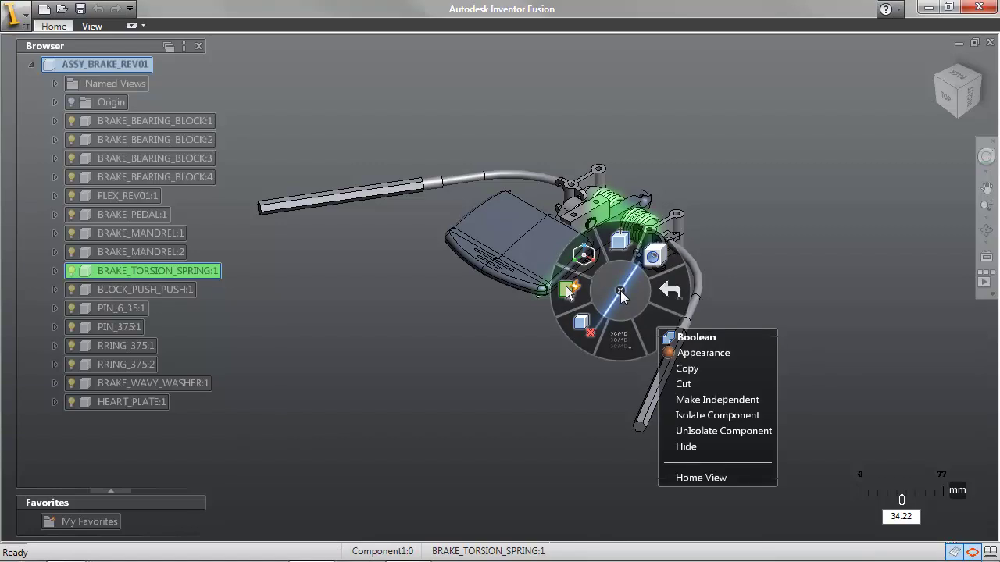
{"action": "left_click", "coordinate": [711, 415]}
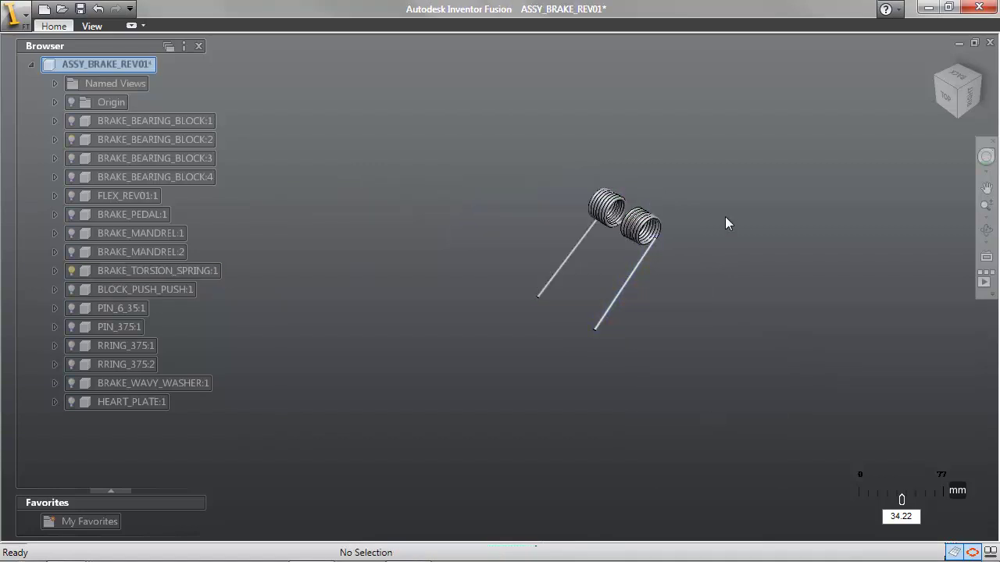
{"action": "left_click", "coordinate": [55, 270]}
{"action": "left_click", "coordinate": [94, 289]}
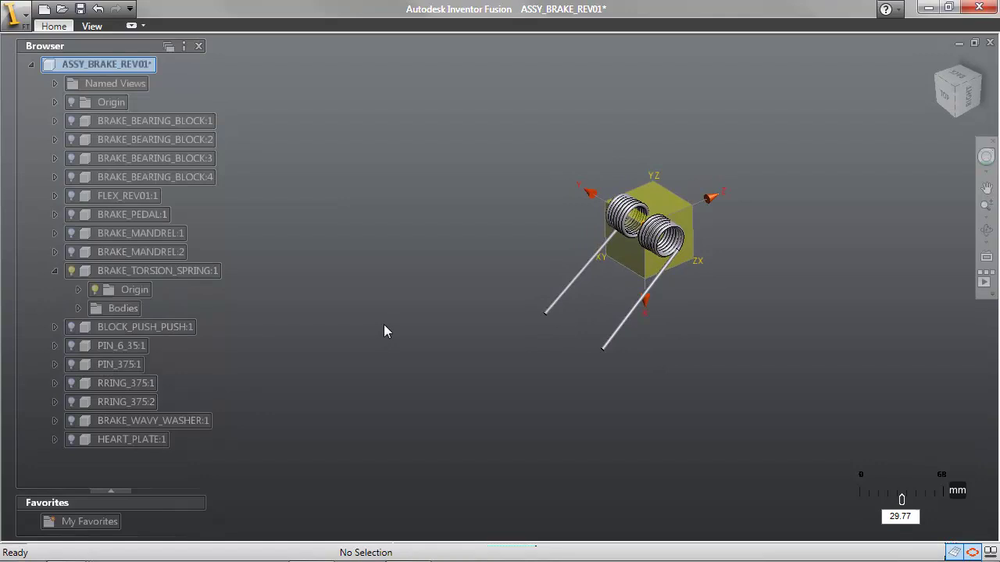
Start moving the torsion spring's Body1 and relocate the move triad to the component's origin point at the coil centre.
{"action": "left_click", "coordinate": [948, 115]}
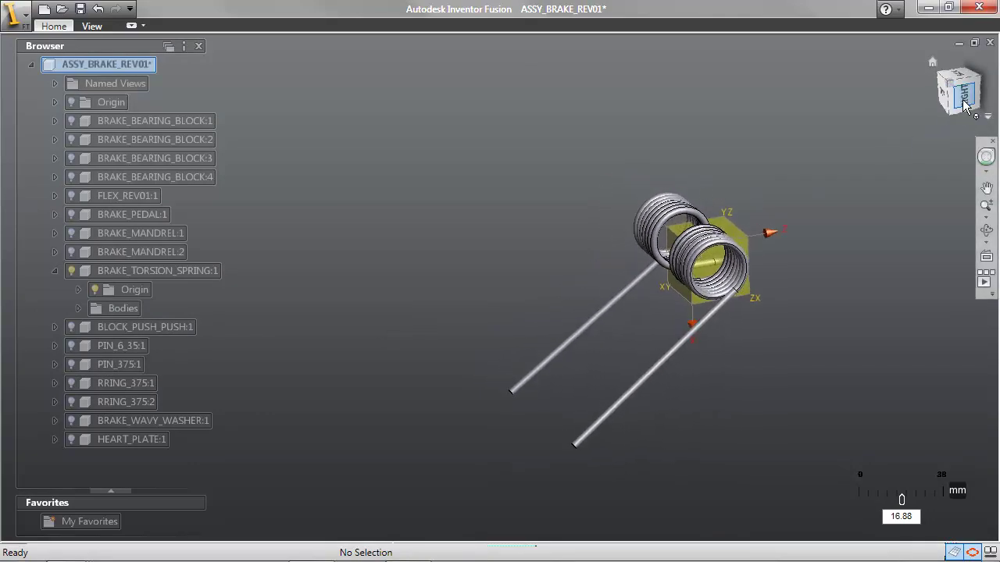
{"action": "left_click", "coordinate": [964, 95]}
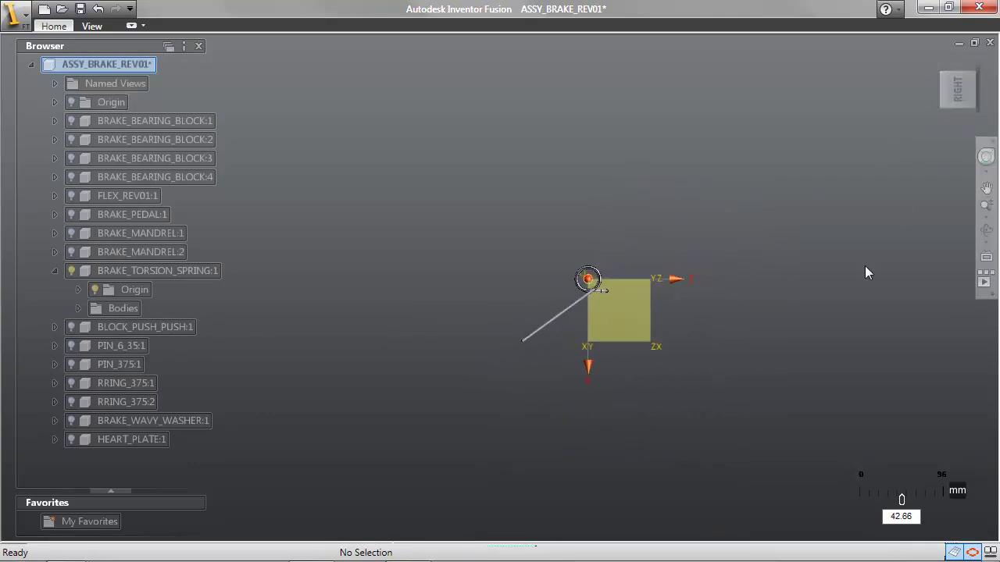
{"action": "left_click", "coordinate": [986, 189]}
{"action": "left_click_drag", "start_coordinate": [825, 289], "coordinate": [788, 314]}
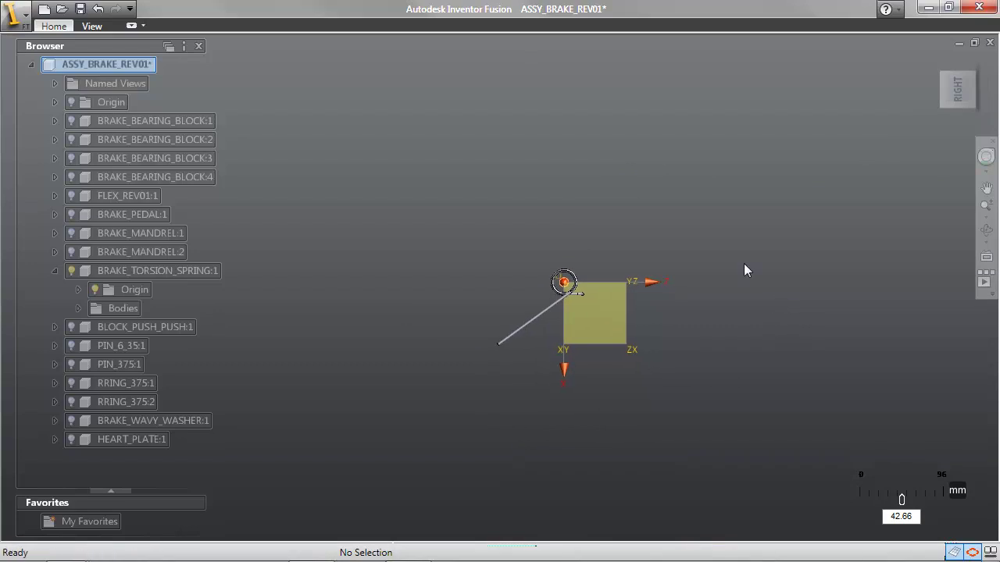
{"action": "scroll", "coordinate": [740, 272], "scroll_direction": "up", "scroll_amount": 5}
{"action": "middle_click_drag", "start_coordinate": [830, 326], "coordinate": [750, 309]}
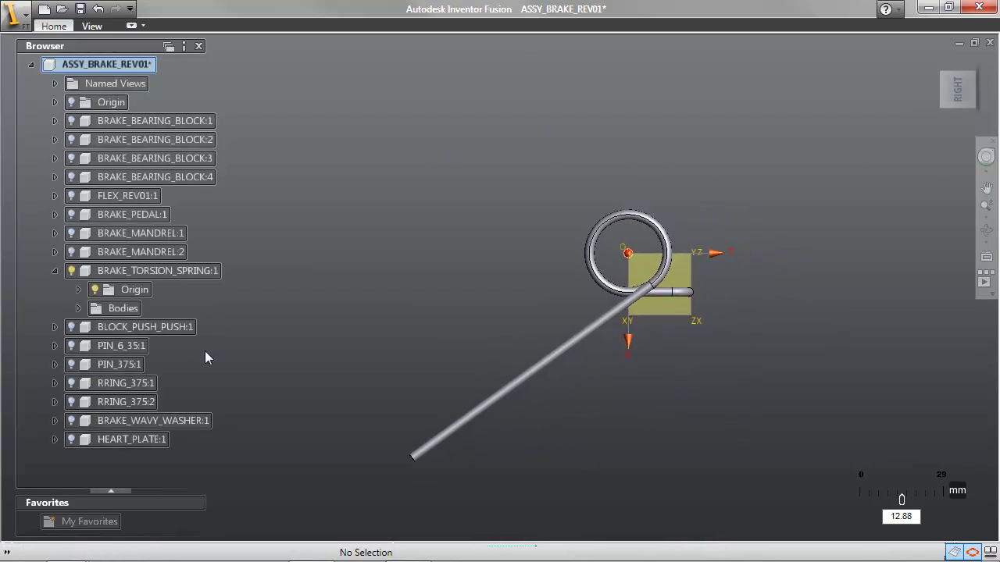
{"action": "left_click", "coordinate": [78, 309]}
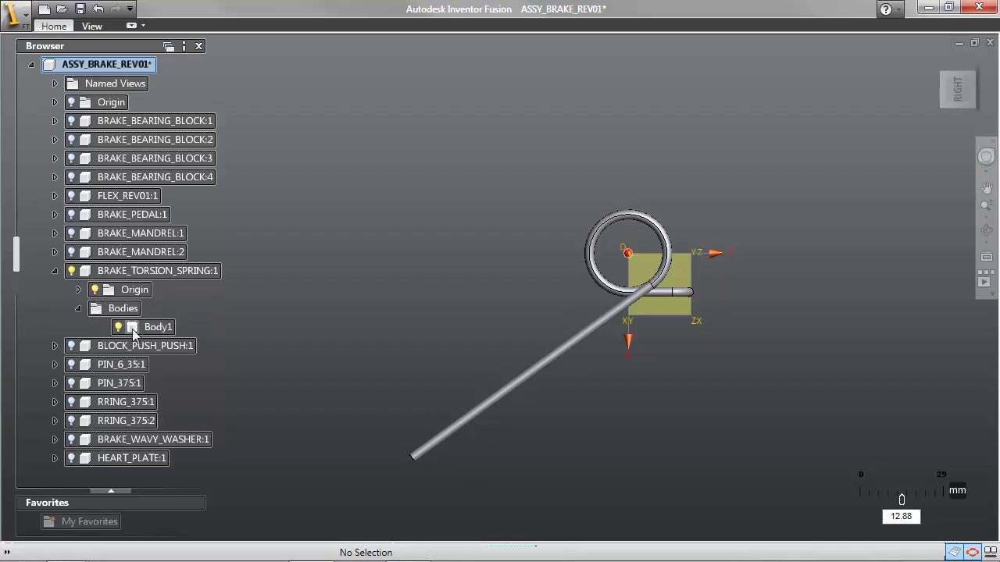
{"action": "left_click", "coordinate": [144, 328]}
{"action": "right_click", "coordinate": [470, 227]}
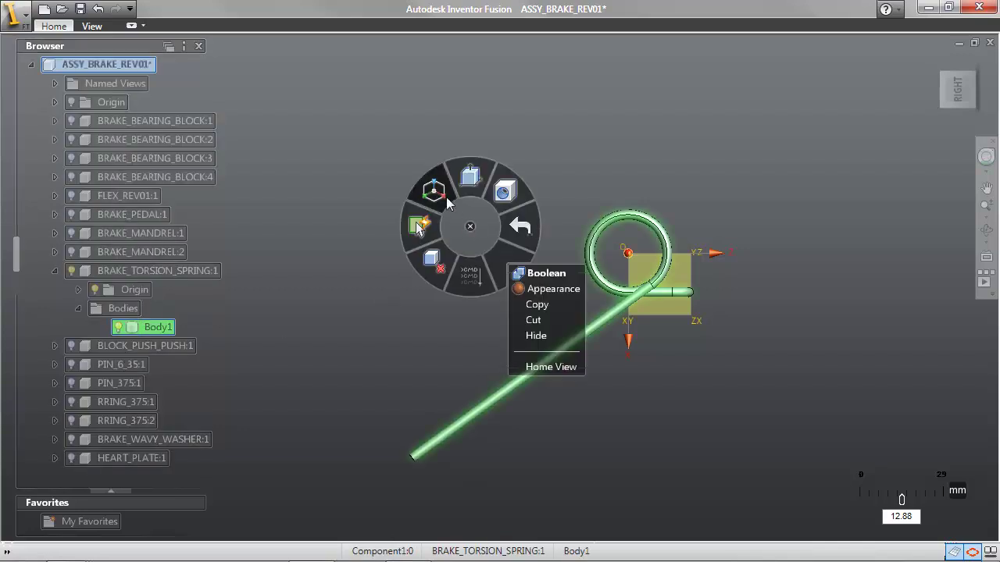
{"action": "left_click", "coordinate": [435, 192]}
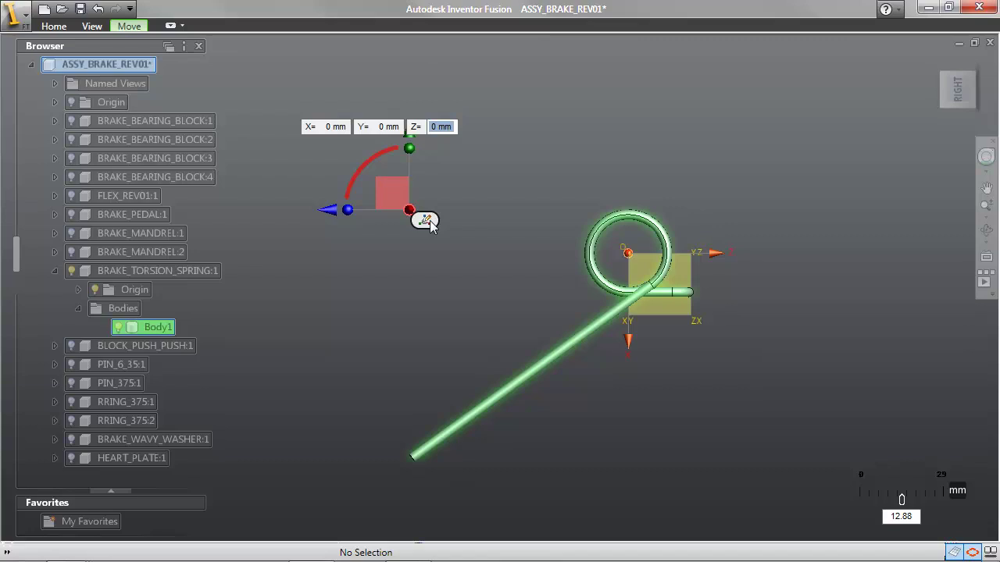
{"action": "left_click", "coordinate": [429, 221]}
{"action": "left_click", "coordinate": [630, 255]}
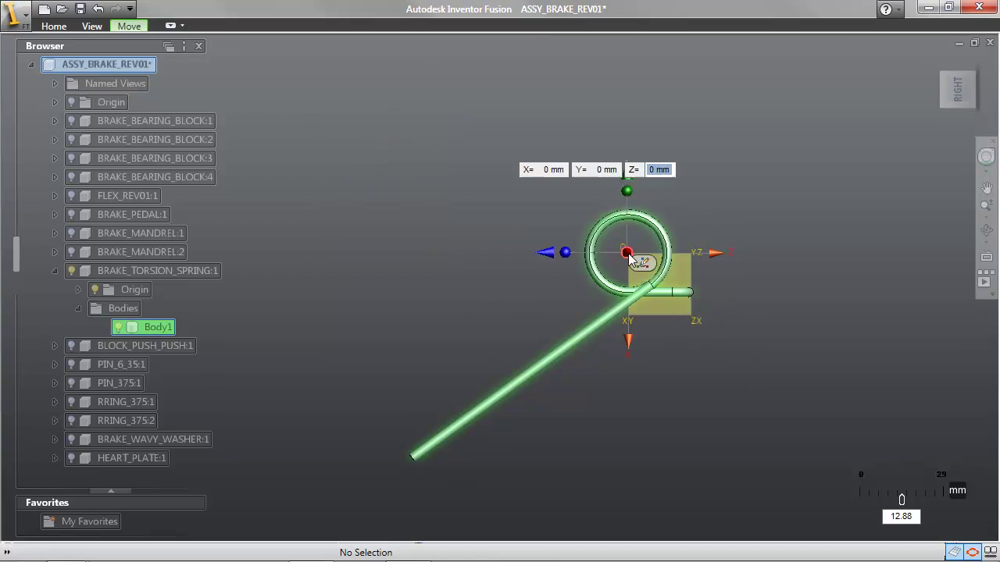
Rotate the spring body by 324 degrees about the coil axis and finish the move.
{"action": "left_click", "coordinate": [589, 205]}
{"action": "left_click_drag", "start_coordinate": [589, 205], "coordinate": [602, 199]}
{"action": "type", "text": "324"}
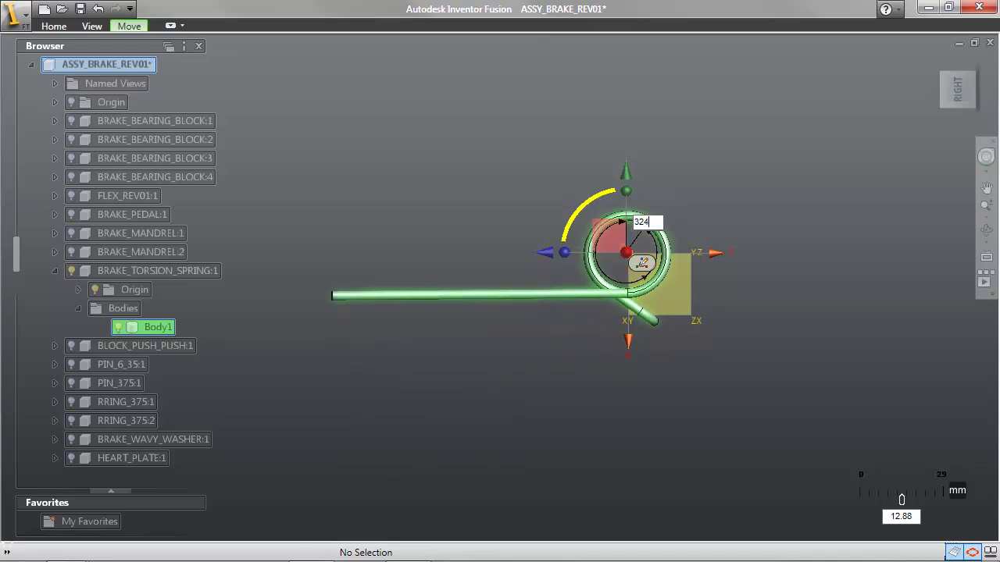
{"action": "key", "text": "Tab"}
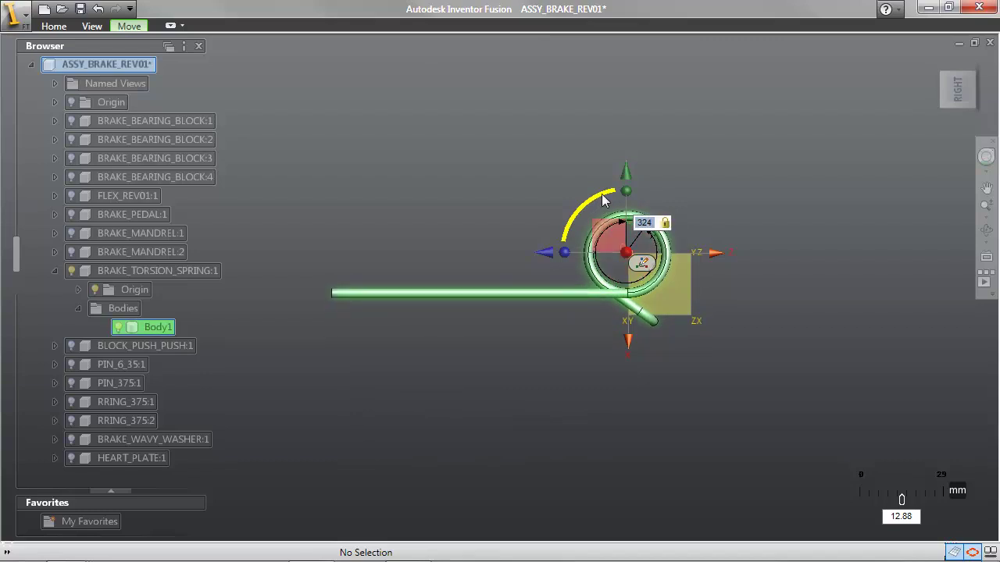
{"action": "right_click", "coordinate": [455, 149]}
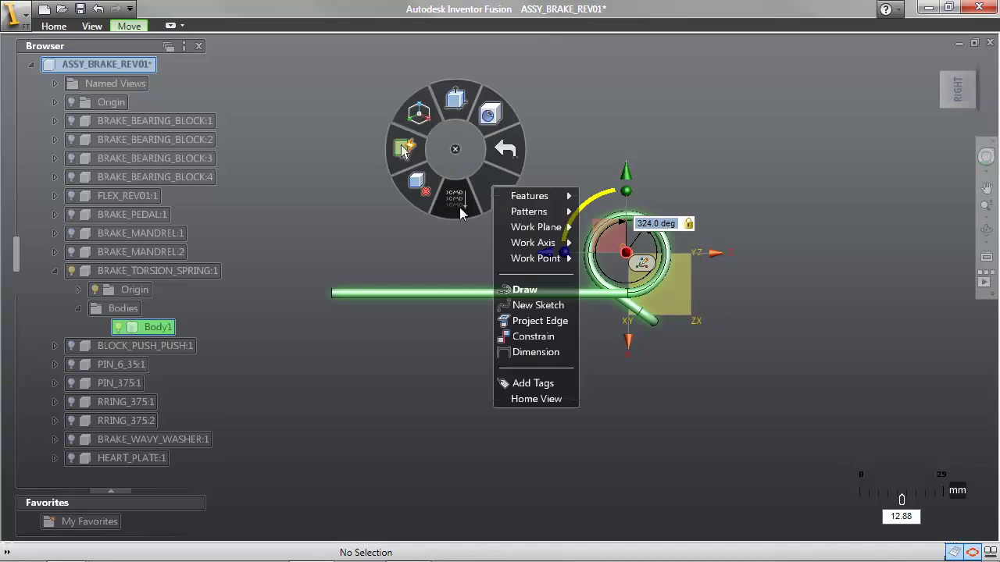
{"action": "left_click", "coordinate": [454, 150]}
{"action": "right_click", "coordinate": [453, 151]}
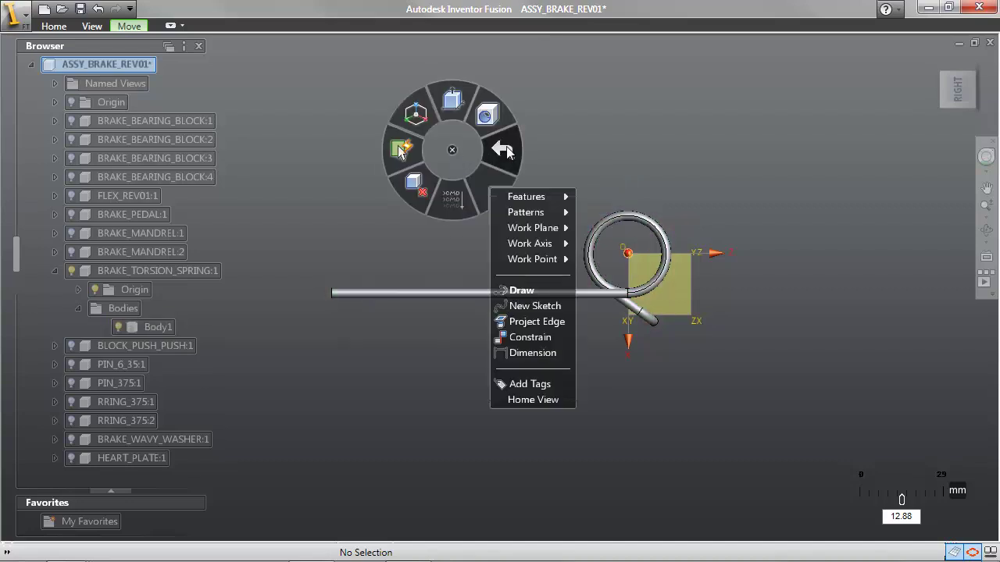
{"action": "left_click", "coordinate": [504, 149]}
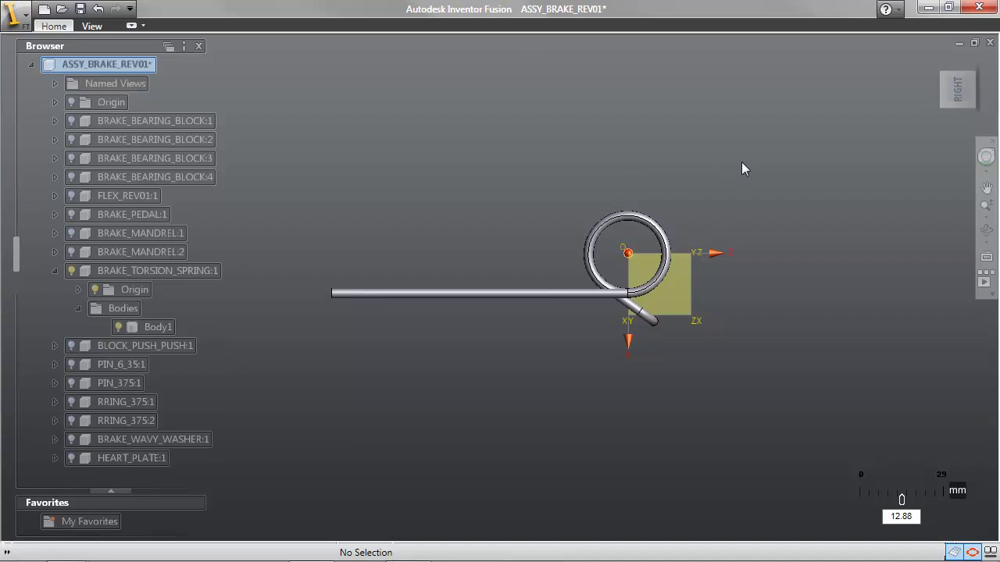
Split the whole spring body in two with a Body Split, using the component's ZX origin plane as the split tool.
{"action": "key", "text": "F6"}
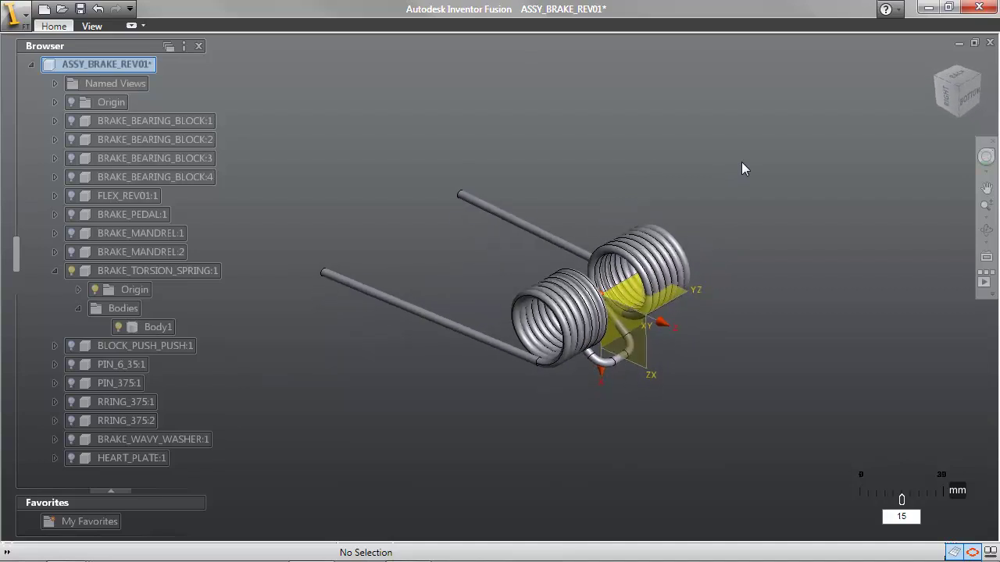
{"action": "right_click", "coordinate": [568, 71]}
{"action": "mouse_move", "coordinate": [678, 179]}
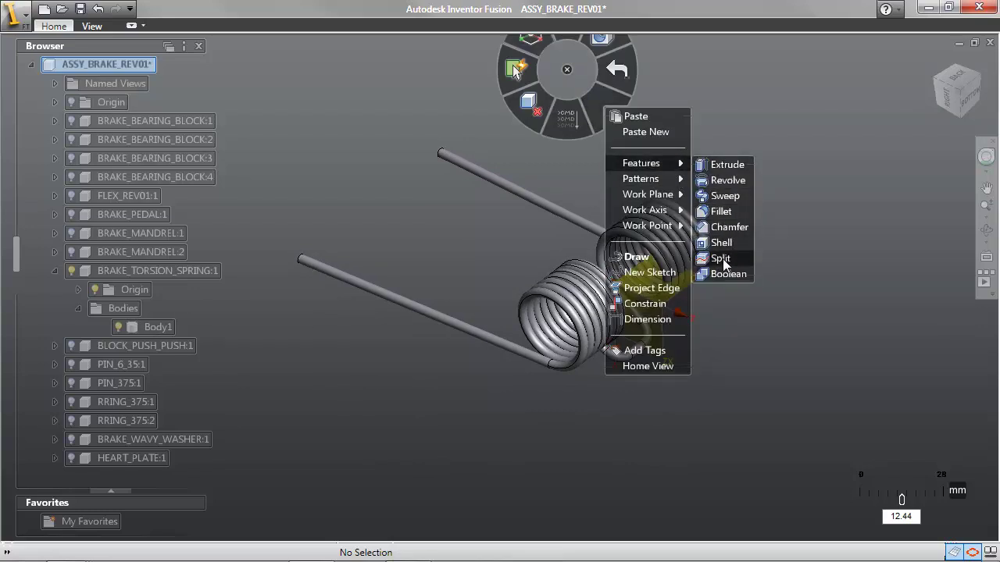
{"action": "left_click", "coordinate": [725, 260]}
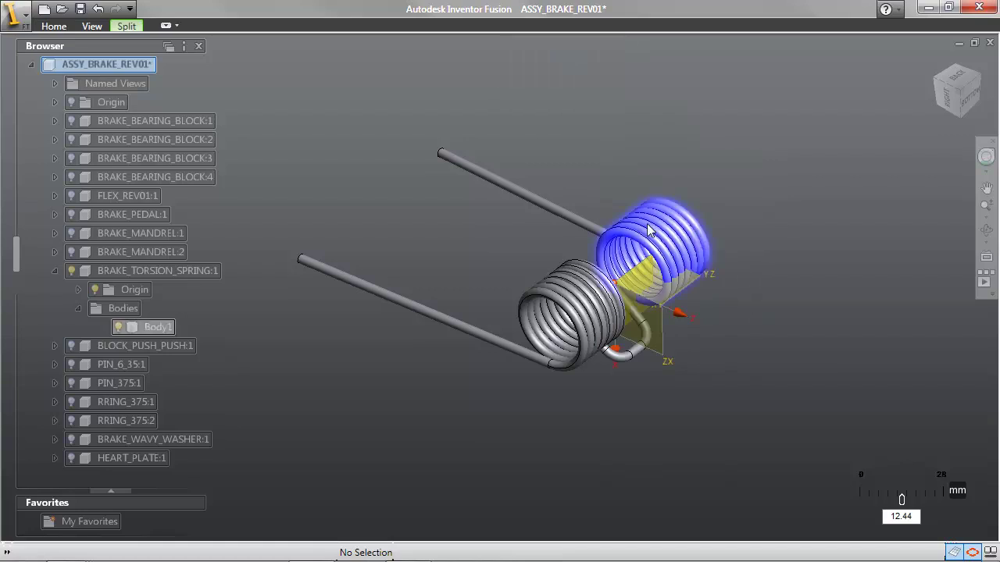
{"action": "left_click", "coordinate": [568, 216]}
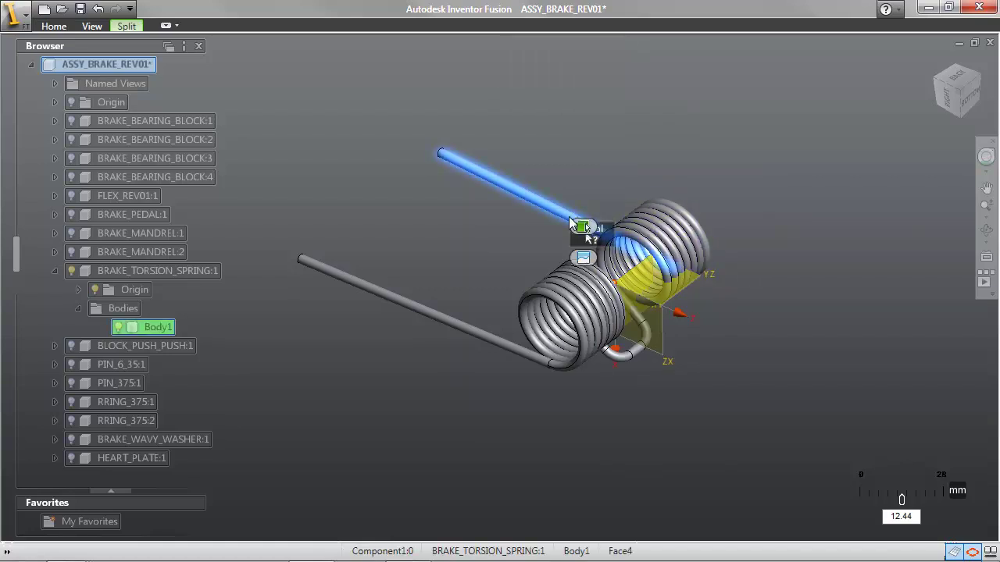
{"action": "left_click", "coordinate": [591, 260]}
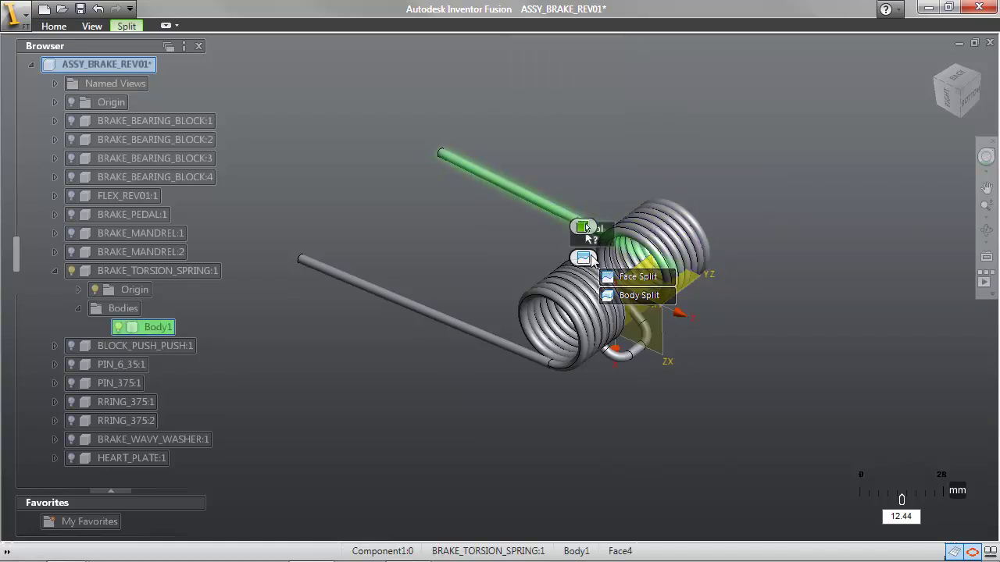
{"action": "left_click", "coordinate": [631, 302]}
{"action": "left_click", "coordinate": [656, 234]}
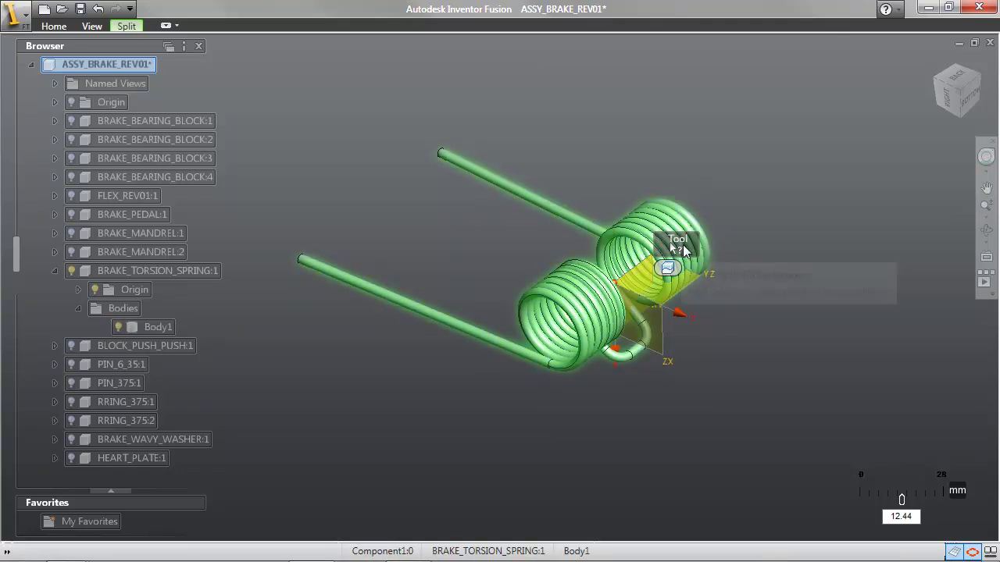
{"action": "left_click", "coordinate": [659, 337]}
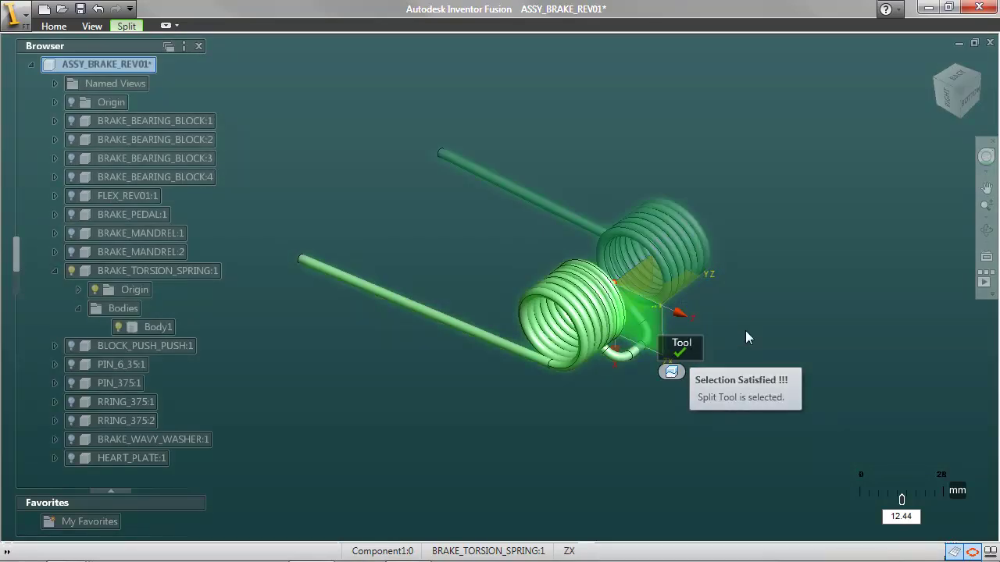
{"action": "right_click", "coordinate": [765, 209]}
{"action": "left_click", "coordinate": [765, 260]}
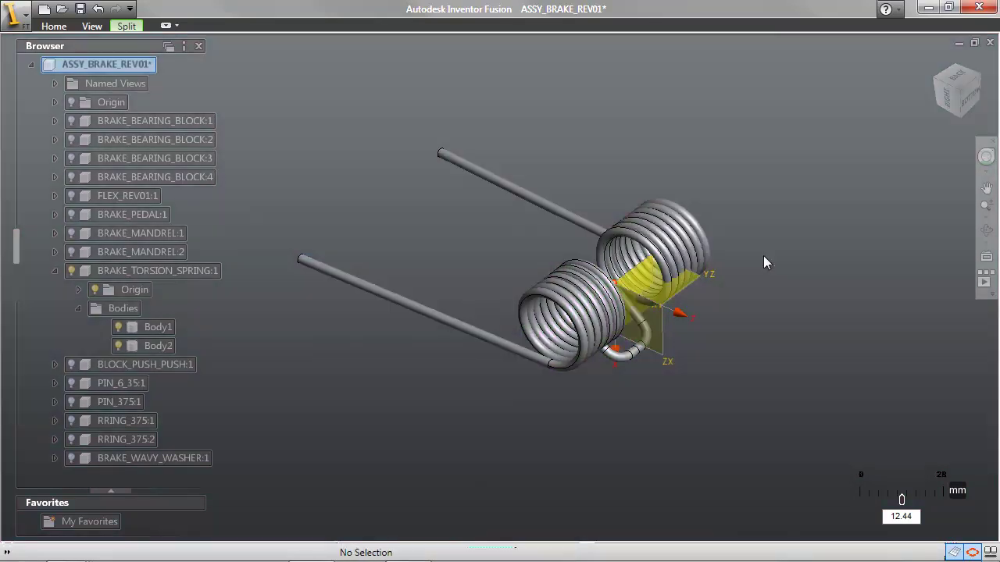
{"action": "right_click", "coordinate": [756, 199]}
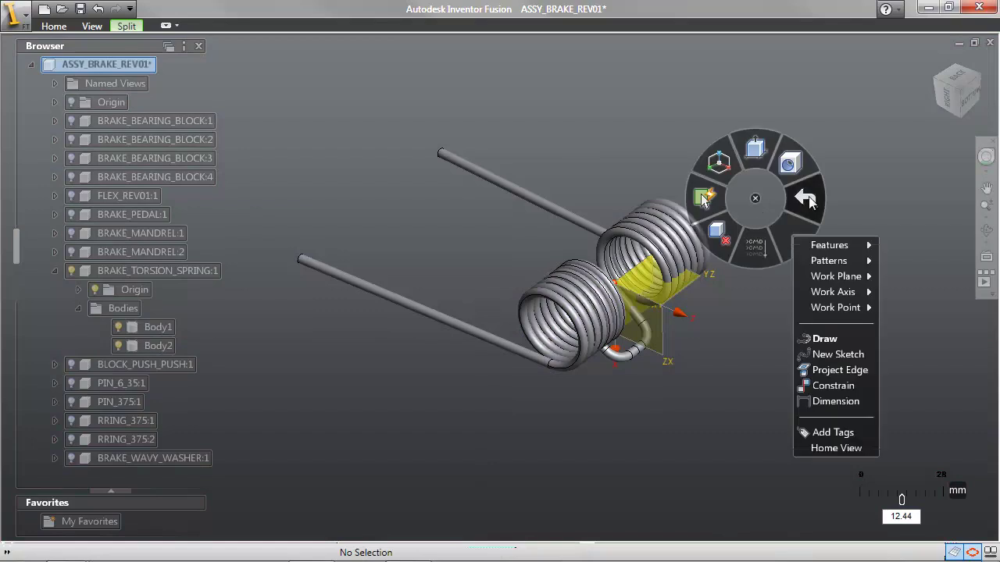
{"action": "left_click", "coordinate": [808, 197]}
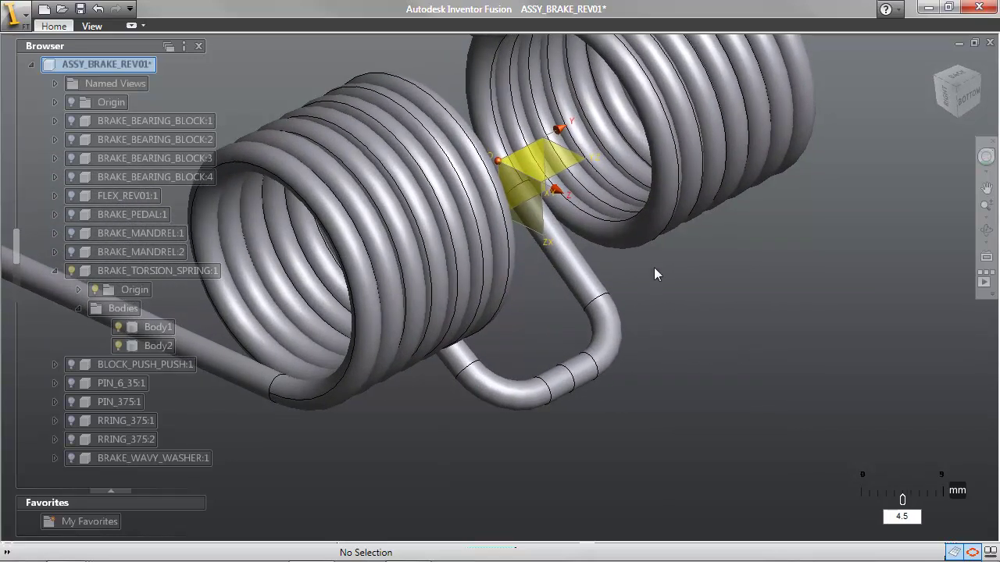
Delete the Body2 faces that form its half of the bent connecting wire between the two coils.
{"action": "left_click_drag", "start_coordinate": [660, 273], "coordinate": [583, 400]}
{"action": "right_click", "coordinate": [703, 269]}
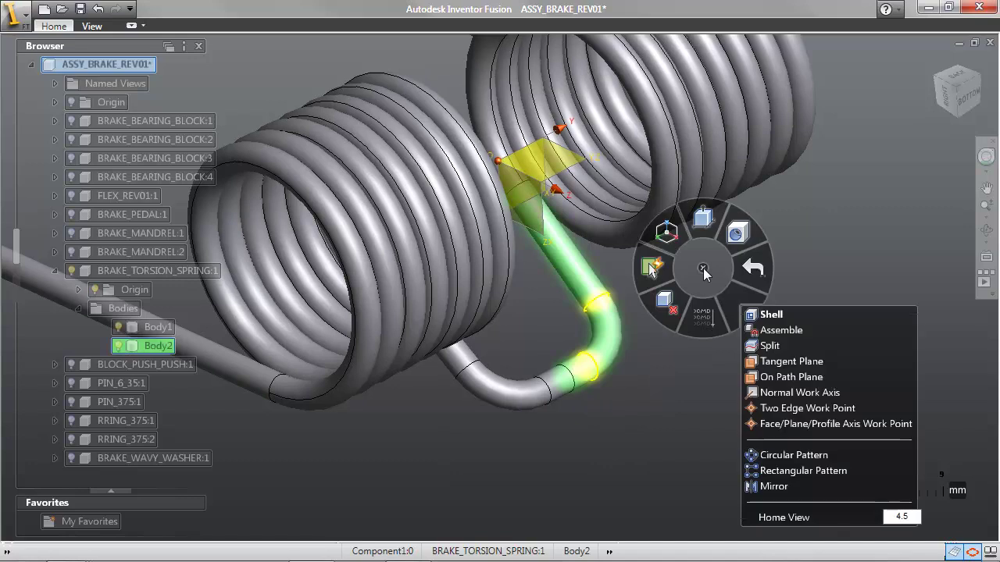
{"action": "left_click", "coordinate": [667, 304]}
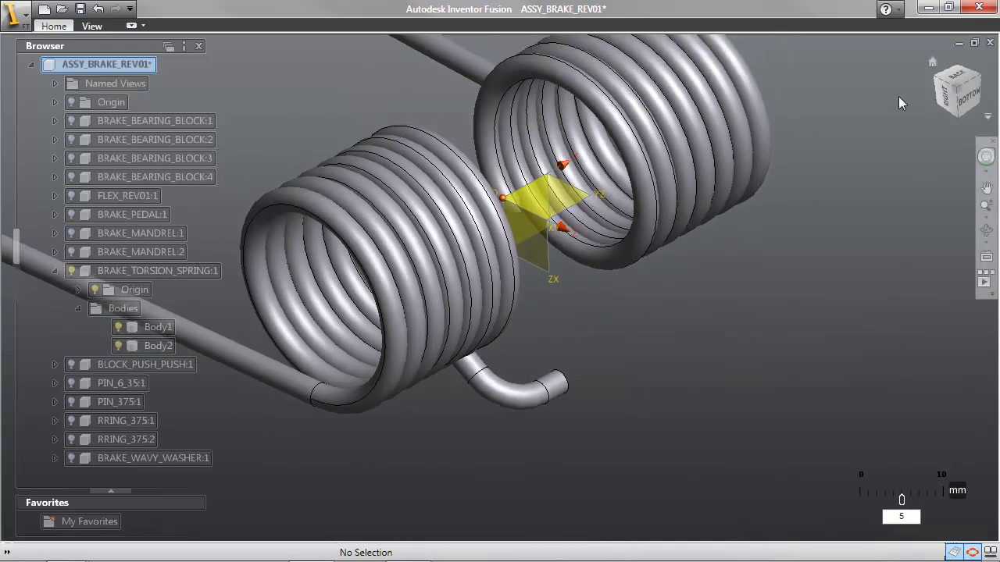
Delete all remaining faces of Body2, its coil and straight leg, leaving only the Body1 half of the spring.
{"action": "left_click", "coordinate": [955, 80]}
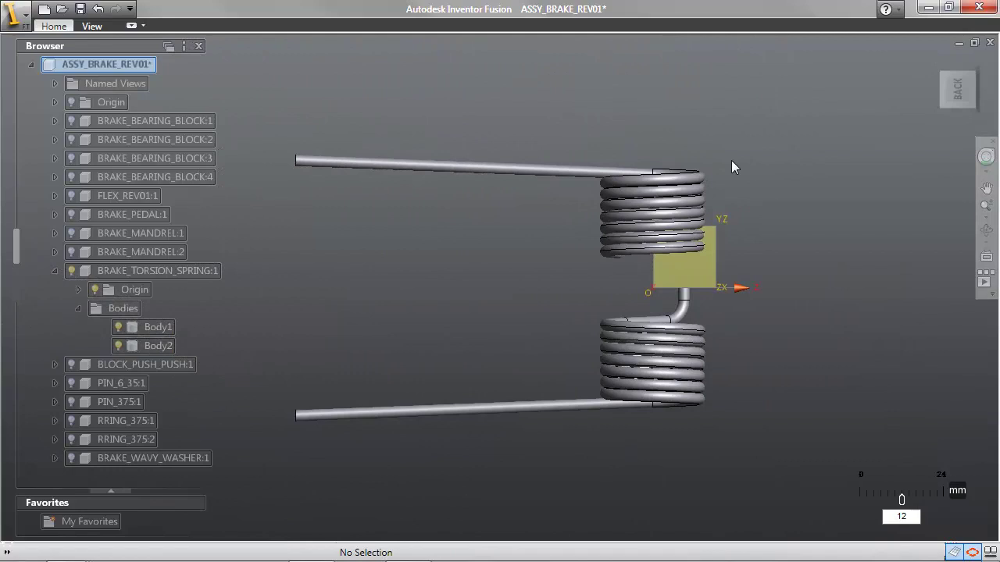
{"action": "left_click_drag", "start_coordinate": [752, 128], "coordinate": [267, 269]}
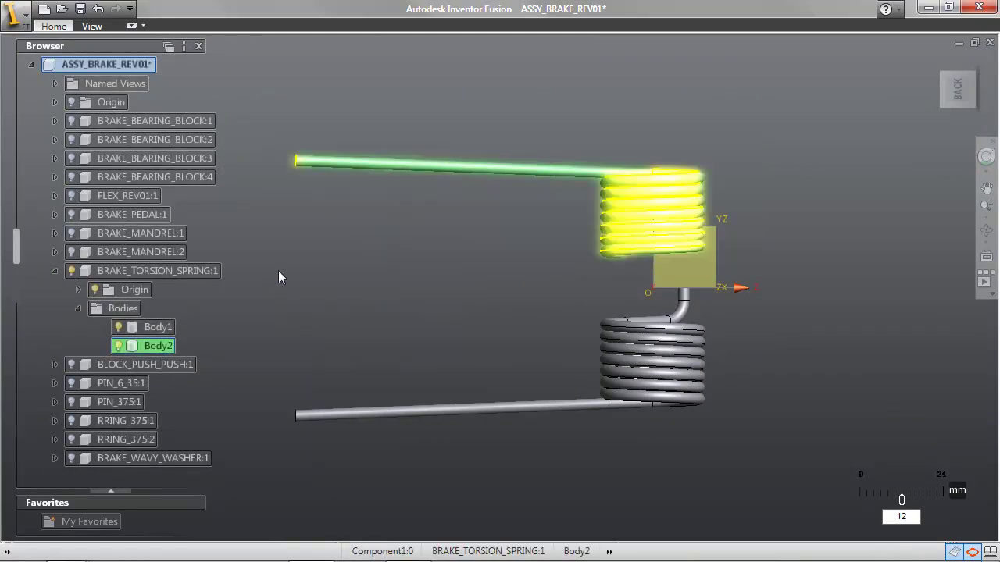
{"action": "right_click", "coordinate": [763, 133]}
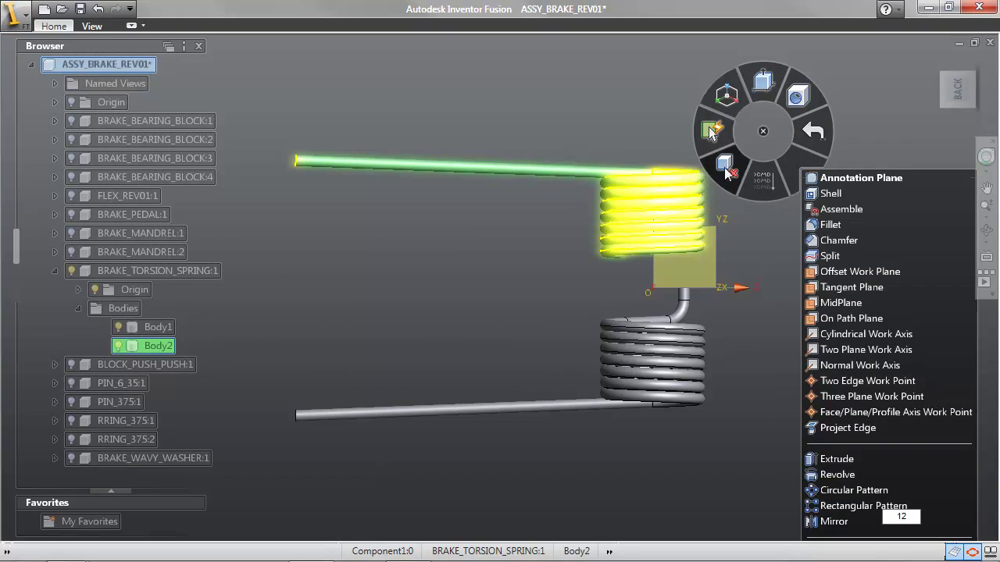
{"action": "left_click", "coordinate": [725, 167]}
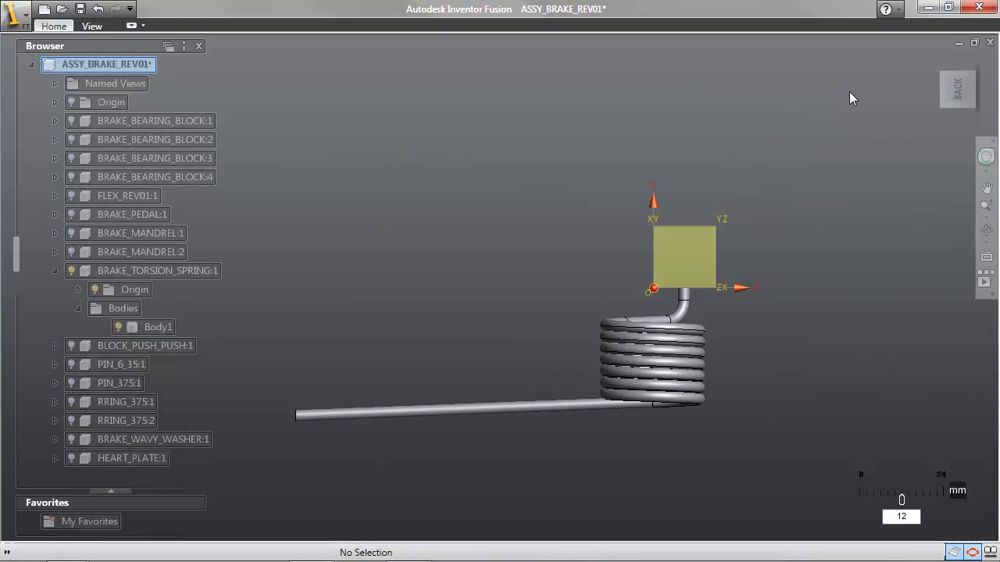
{"action": "key", "text": "F6"}
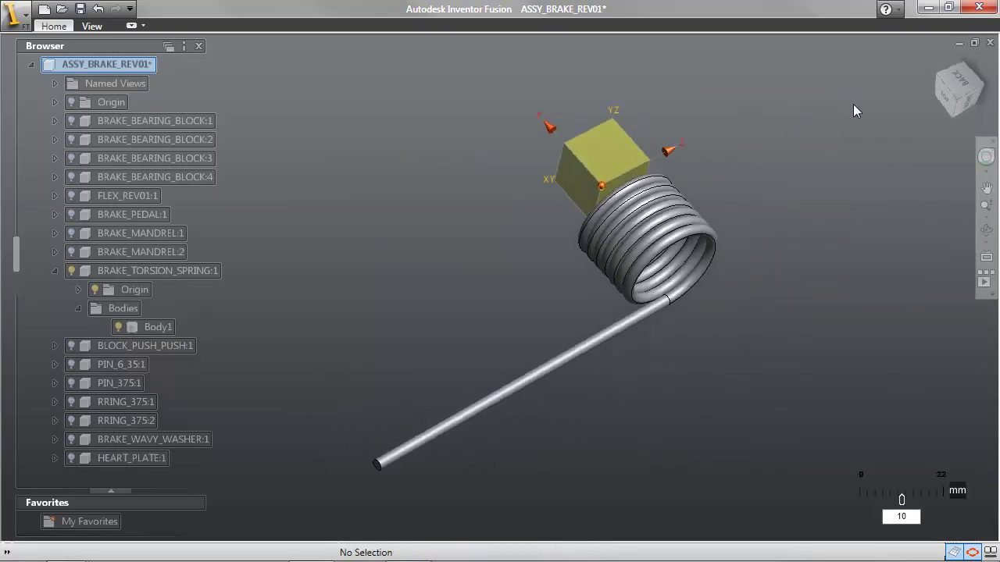
Show BRAKE_BEARING_BLOCK:4 and move the torsion spring's Body1 5 mm along the coil axis toward that block.
{"action": "left_click", "coordinate": [72, 177]}
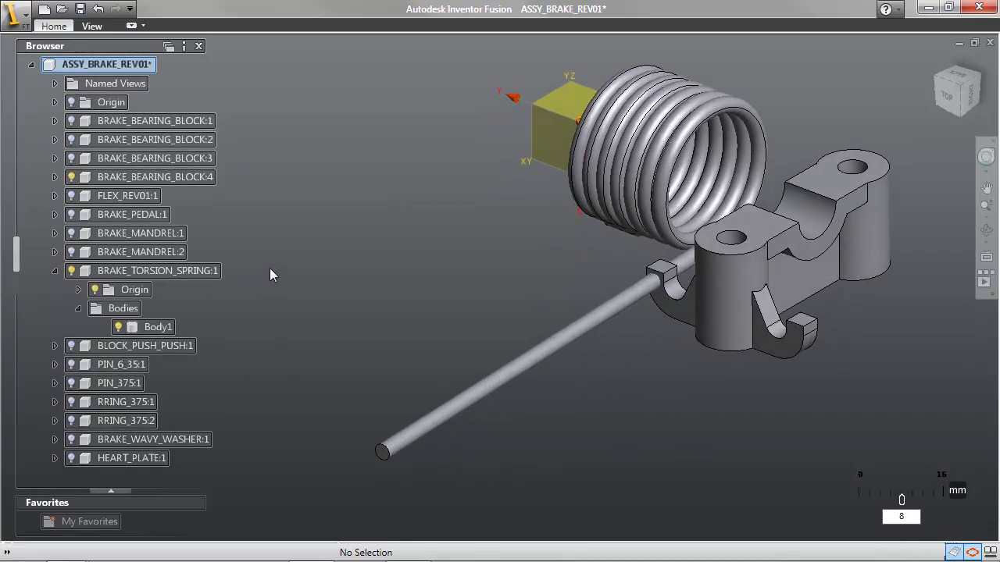
{"action": "left_click", "coordinate": [133, 334]}
{"action": "right_click", "coordinate": [421, 221]}
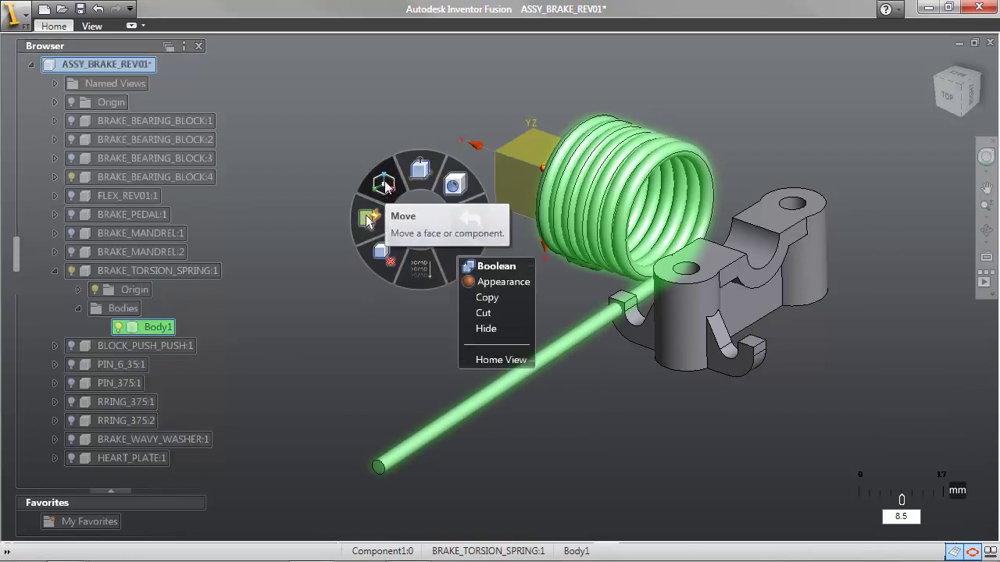
{"action": "left_click", "coordinate": [368, 220]}
{"action": "left_click_drag", "start_coordinate": [445, 367], "coordinate": [461, 372]}
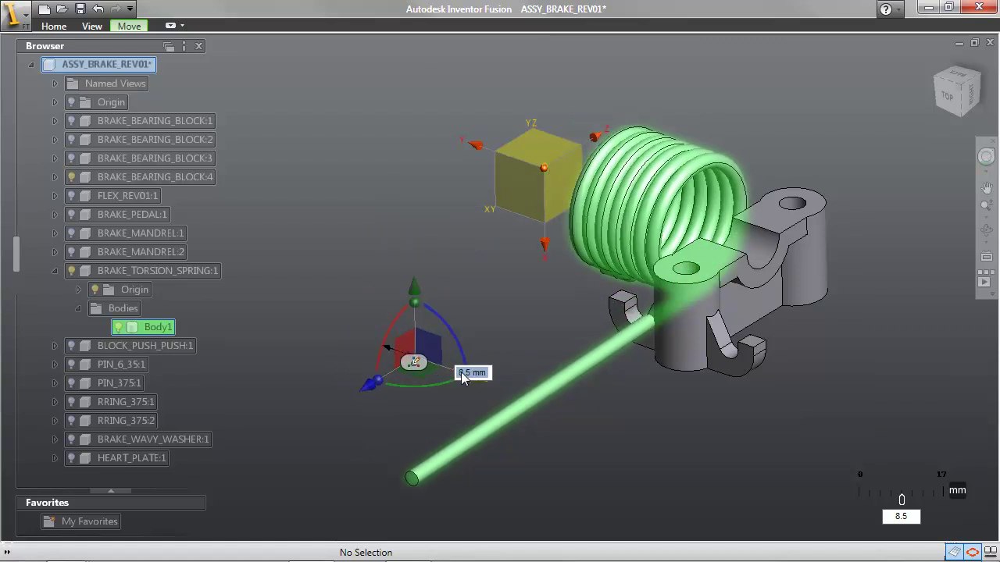
{"action": "type", "text": "5"}
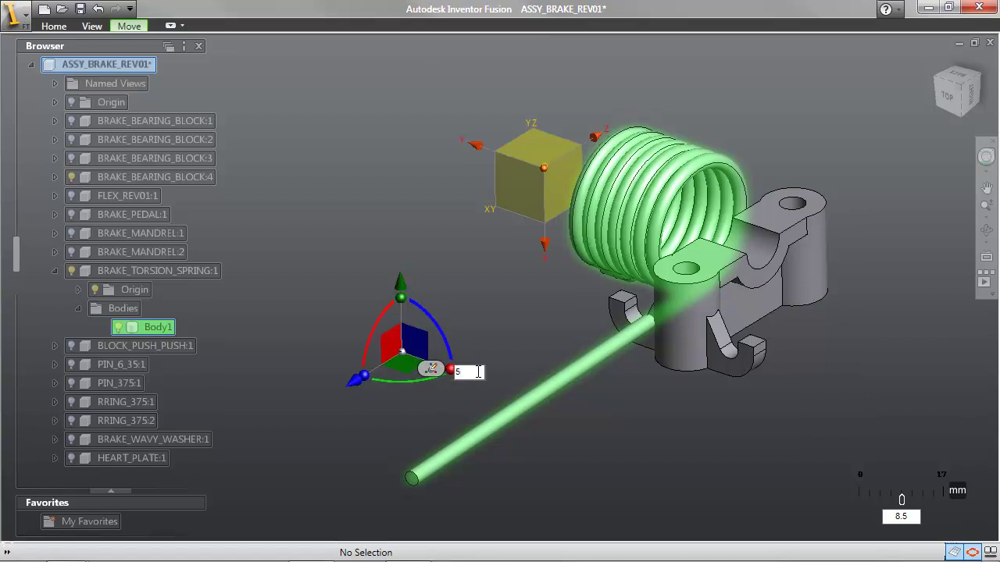
{"action": "key", "text": "Tab"}
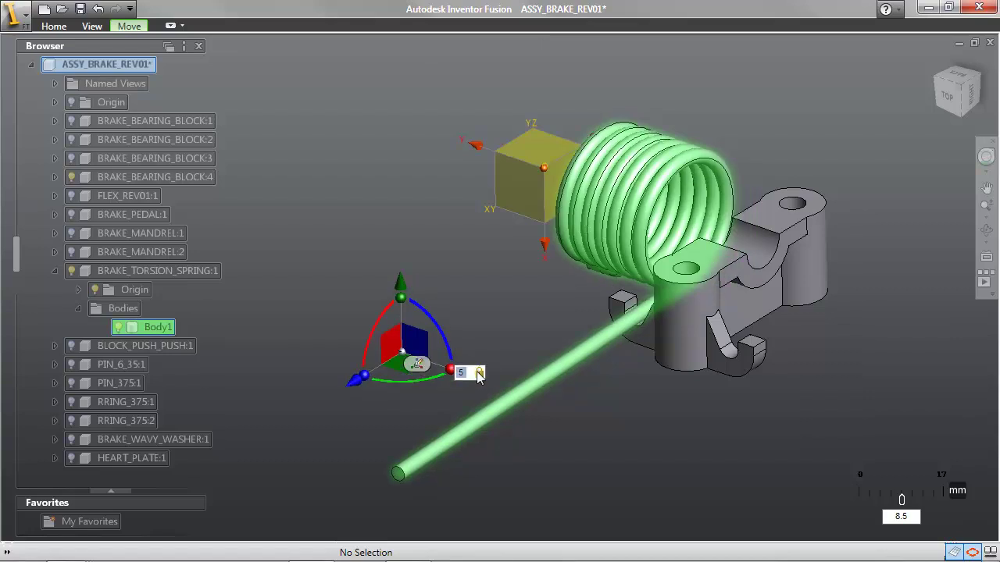
{"action": "key", "text": "Return"}
{"action": "right_click", "coordinate": [410, 142]}
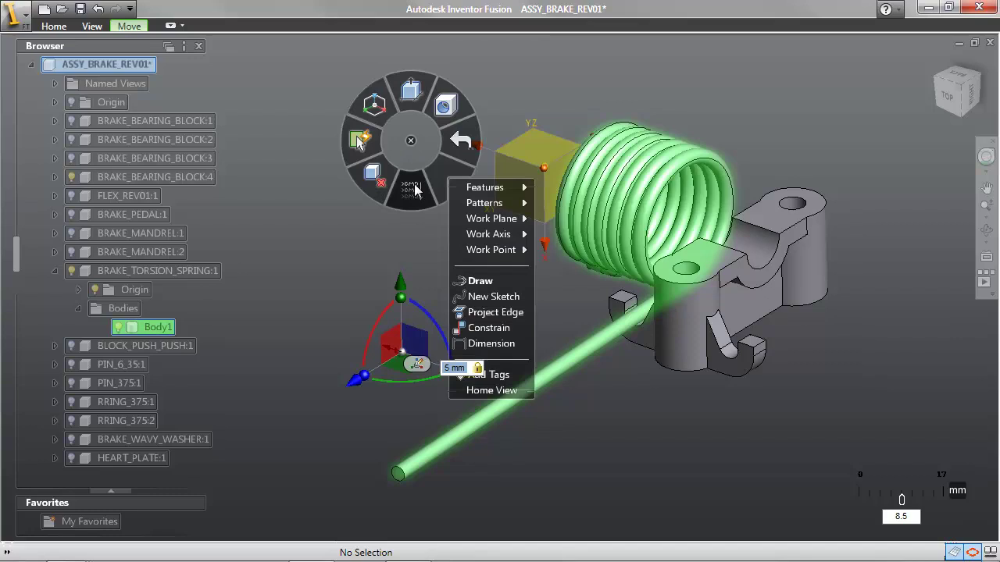
{"action": "left_click", "coordinate": [414, 188]}
{"action": "right_click", "coordinate": [412, 158]}
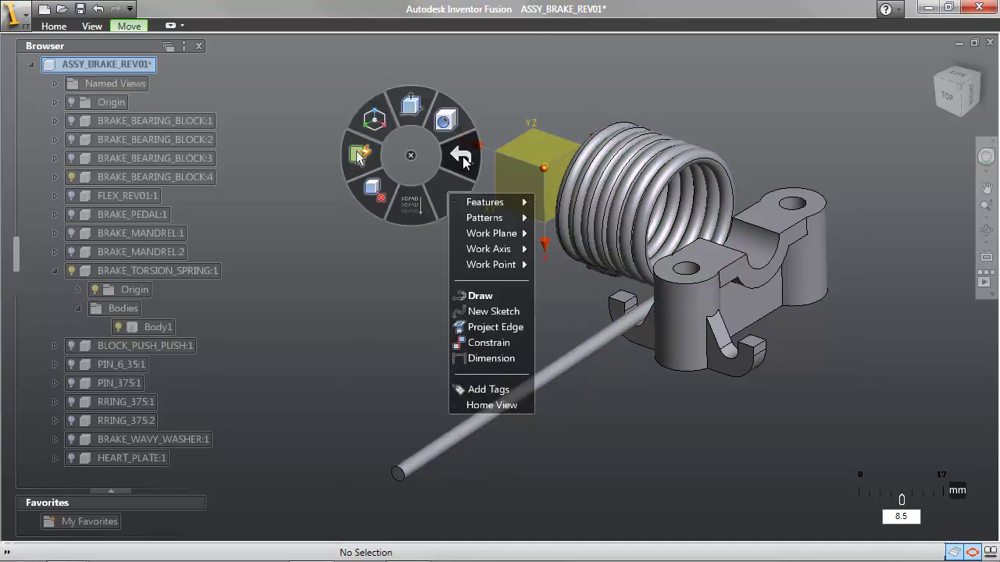
{"action": "left_click", "coordinate": [462, 159]}
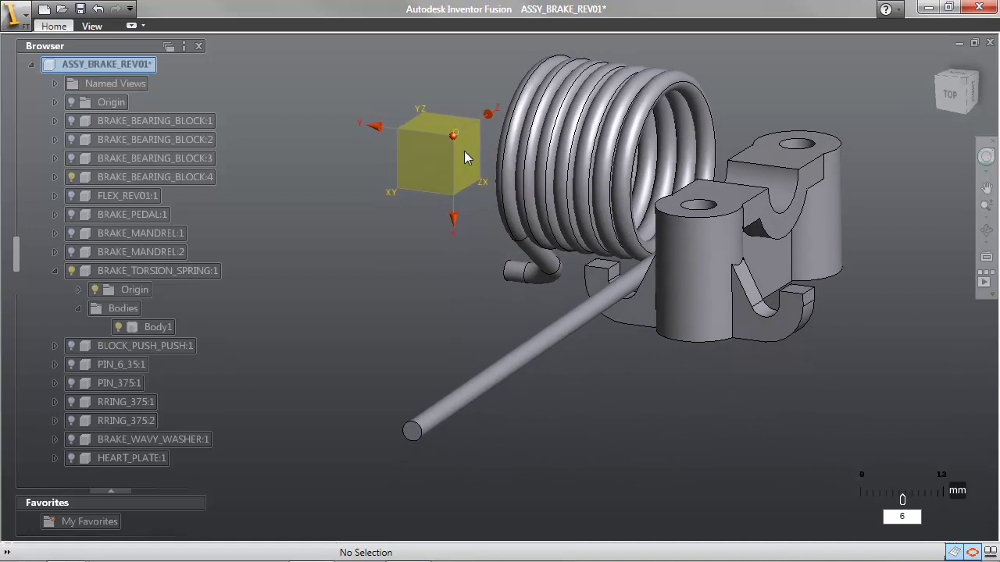
Shorten the spring's straight leg by offsetting its end face -78 mm with Press/Pull, ending it at the bearing block's hook.
{"action": "left_click", "coordinate": [411, 432]}
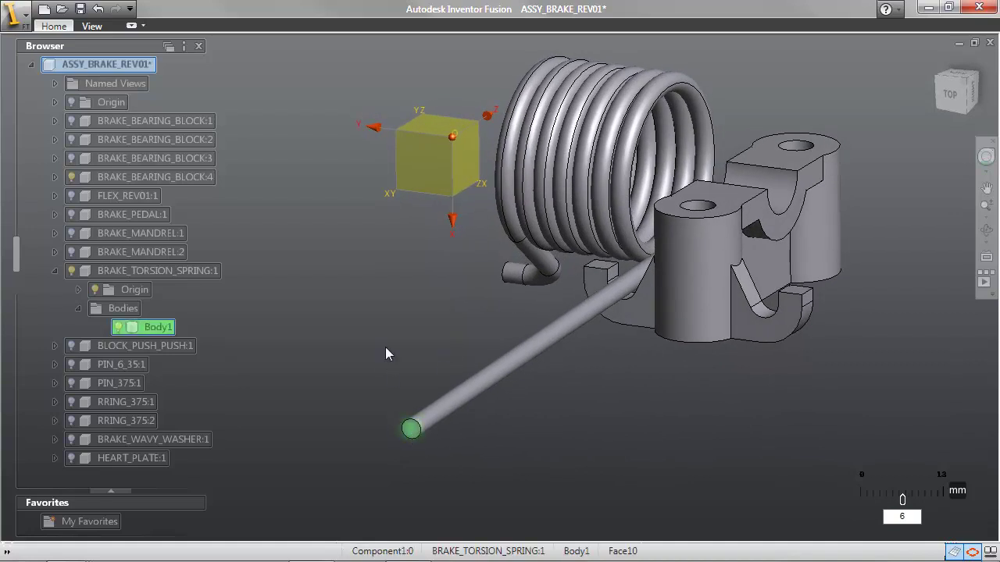
{"action": "right_click", "coordinate": [383, 333]}
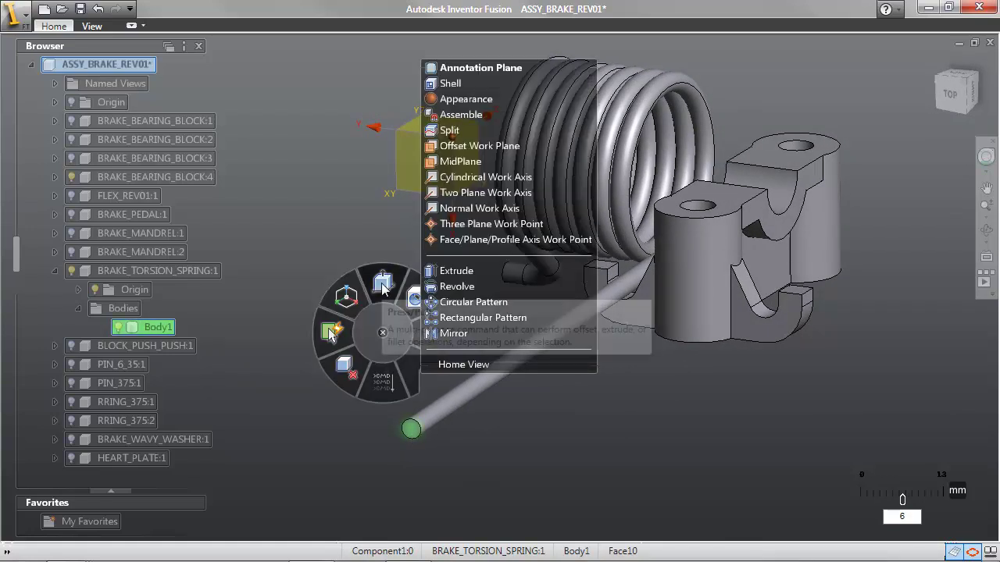
{"action": "left_click", "coordinate": [331, 333]}
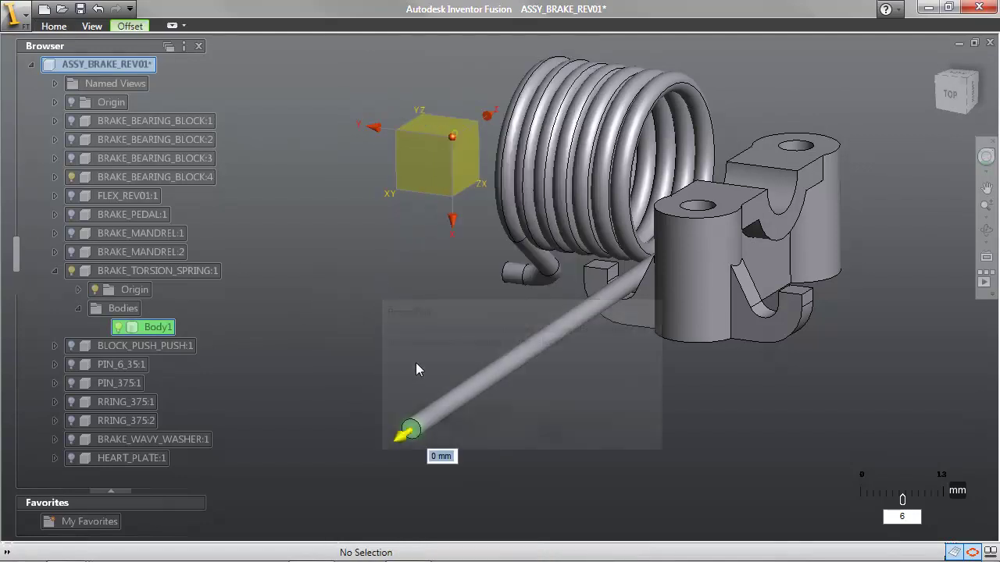
{"action": "left_click_drag", "start_coordinate": [405, 442], "coordinate": [607, 309]}
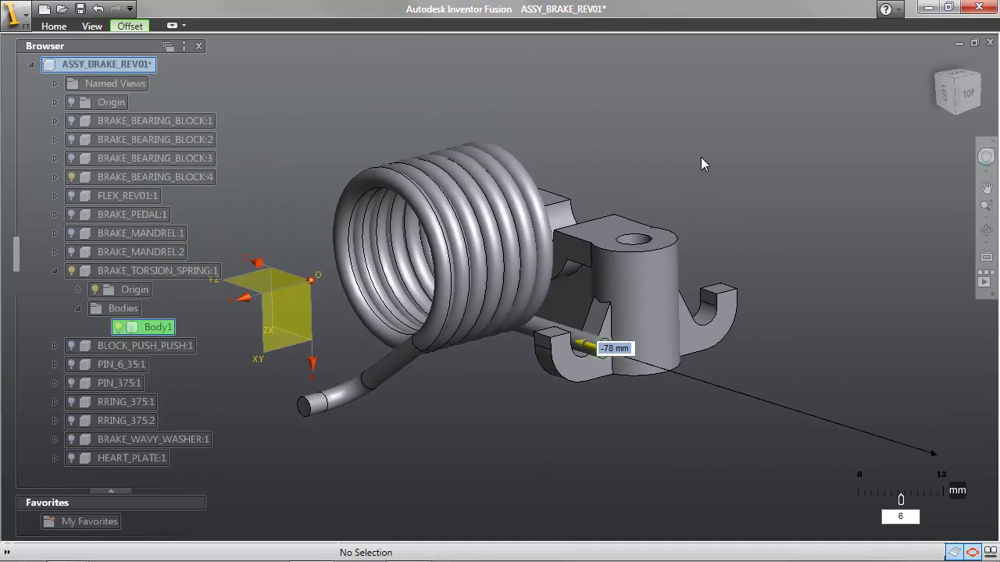
{"action": "right_click", "coordinate": [700, 157]}
{"action": "left_click", "coordinate": [702, 206]}
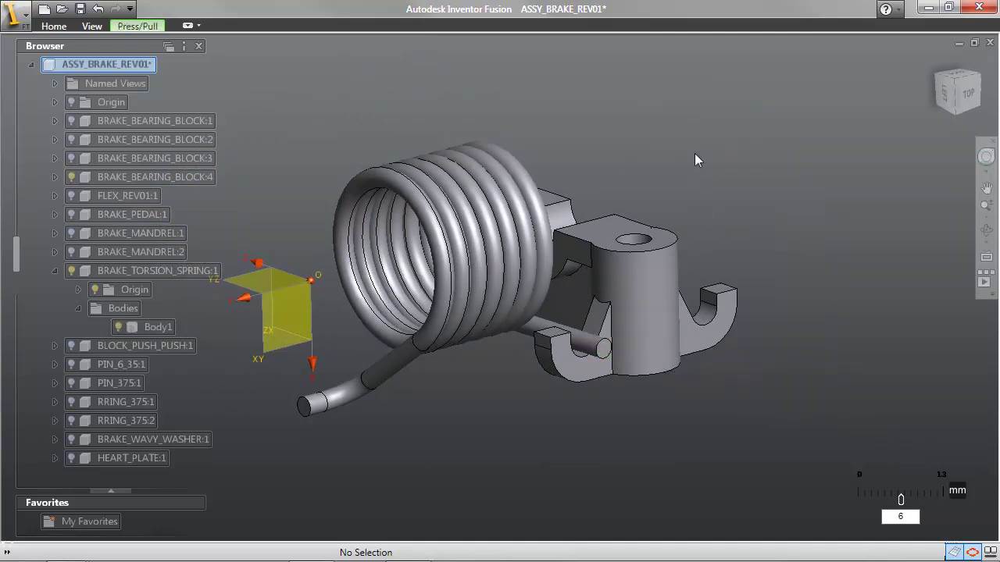
{"action": "right_click", "coordinate": [694, 153]}
{"action": "left_click", "coordinate": [745, 152]}
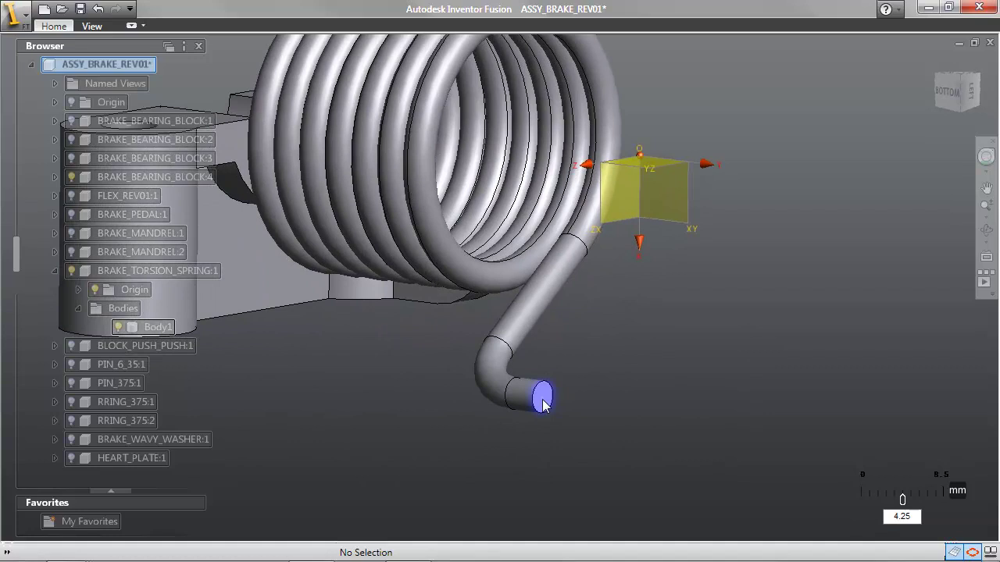
Extend the short bent end of the spring by offsetting its end face 5 mm with Press/Pull.
{"action": "left_click", "coordinate": [543, 399]}
{"action": "right_click", "coordinate": [656, 355]}
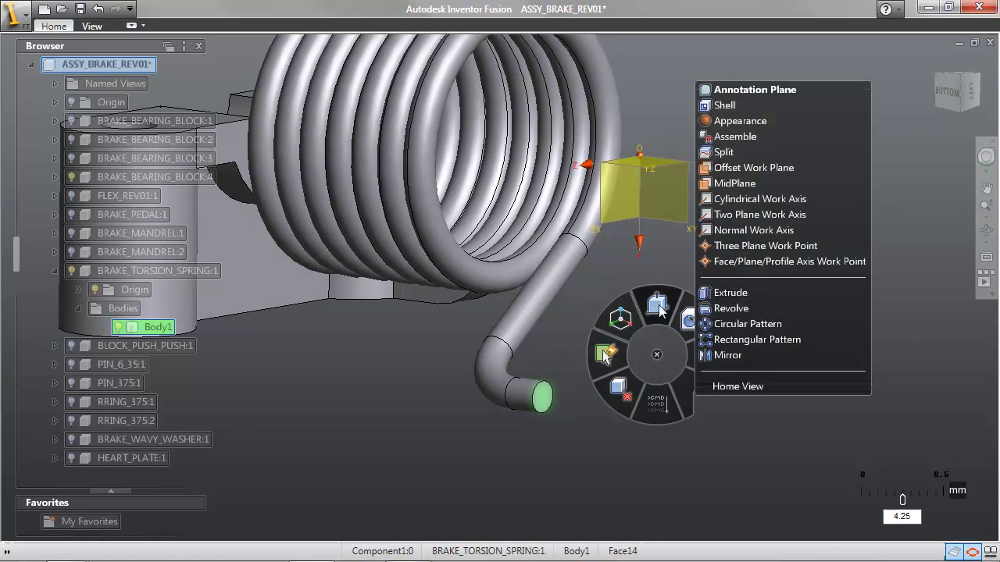
{"action": "left_click", "coordinate": [659, 308]}
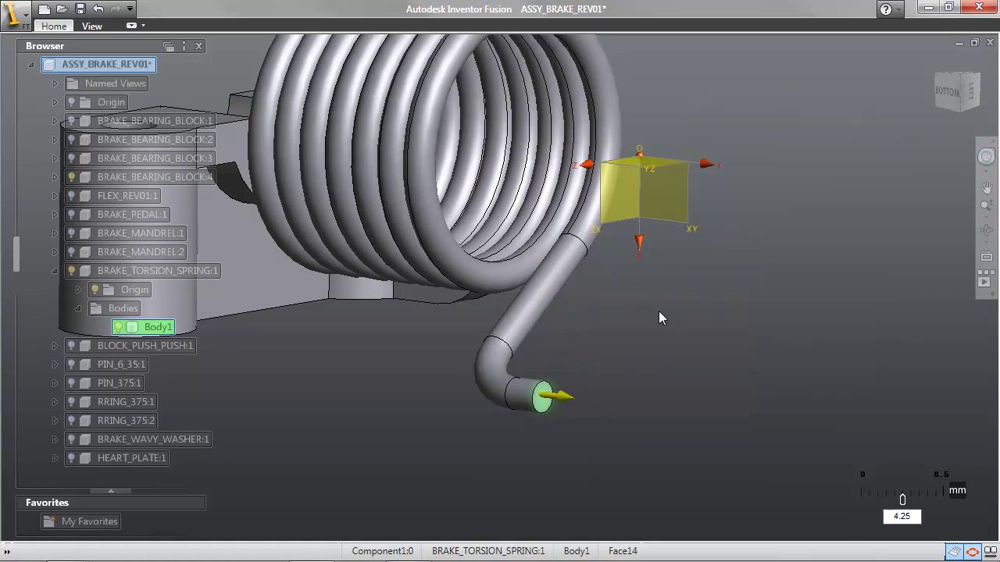
{"action": "left_click", "coordinate": [618, 198]}
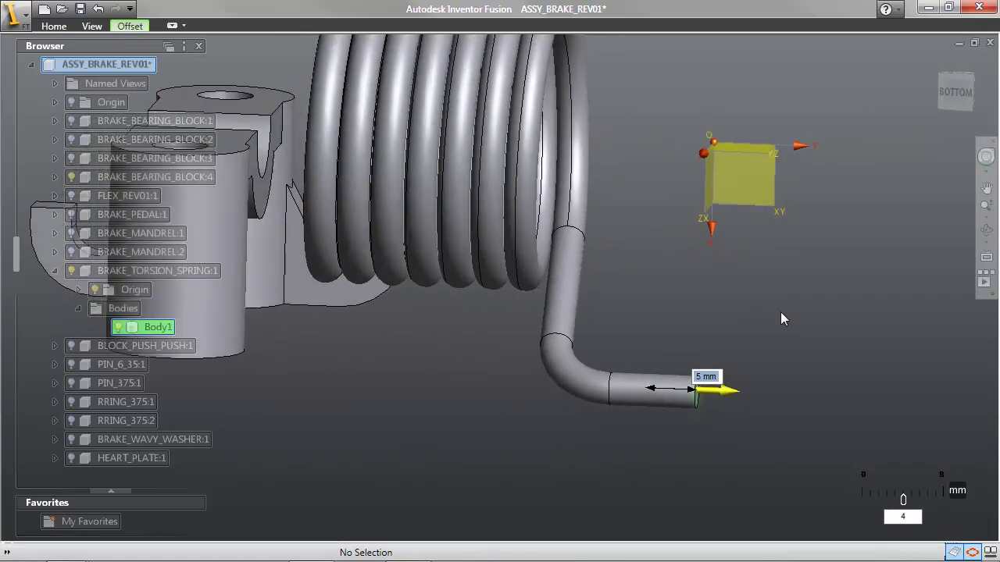
{"action": "right_click", "coordinate": [775, 282]}
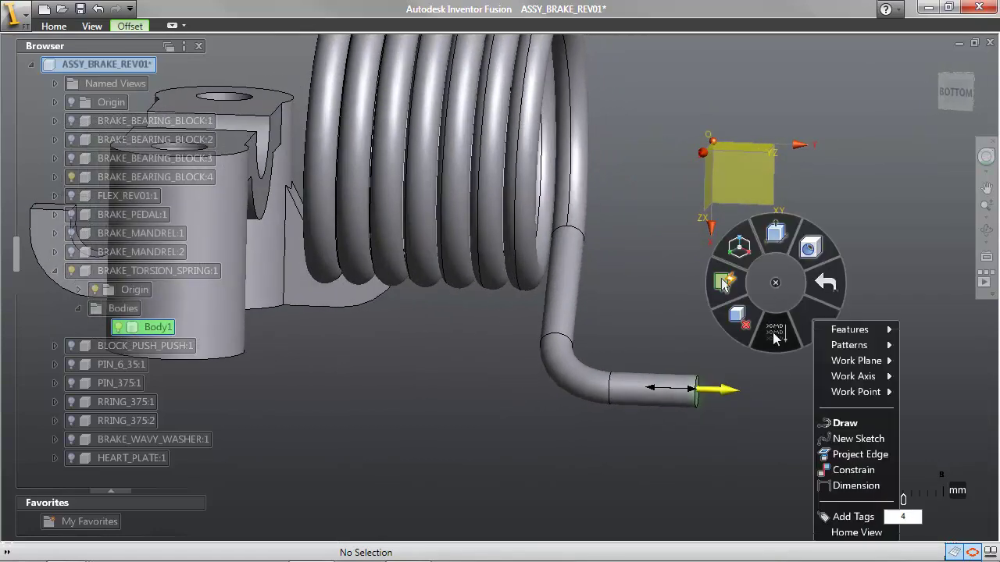
{"action": "left_click", "coordinate": [774, 331]}
{"action": "right_click", "coordinate": [775, 298]}
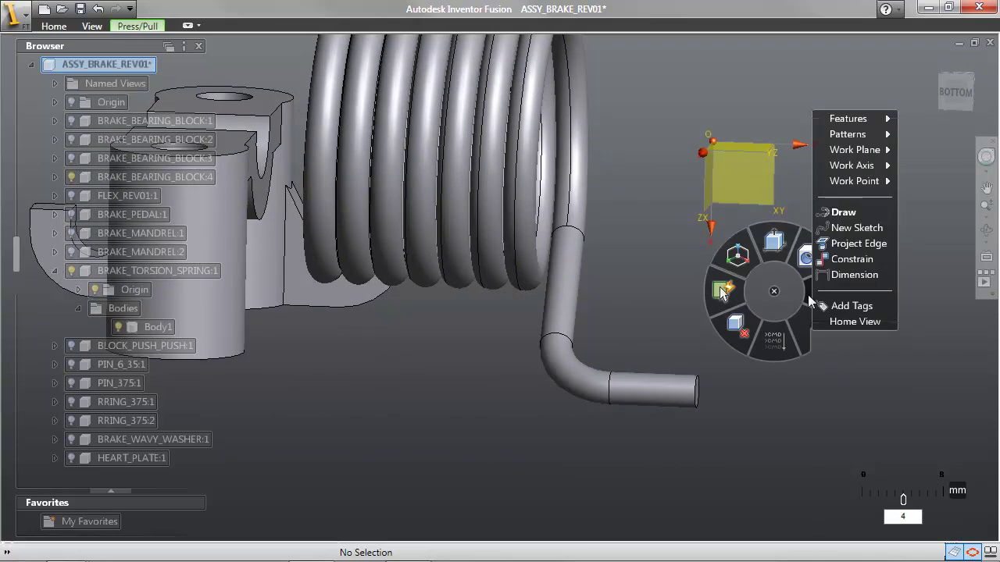
{"action": "left_click", "coordinate": [809, 299]}
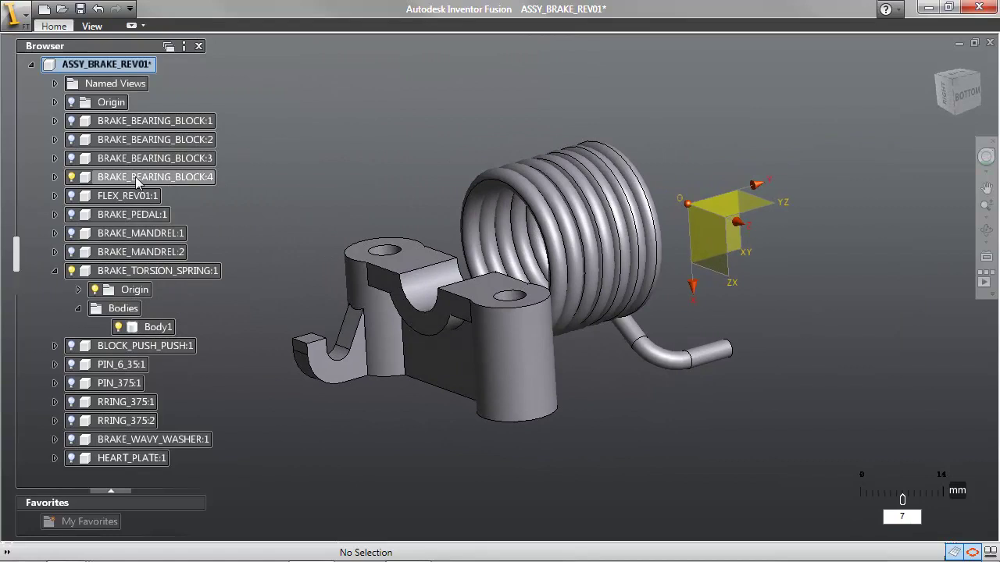
Hide BRAKE_BEARING_BLOCK:4 and mirror the whole spring body across the ZX origin plane to rebuild the double-coil spring.
{"action": "left_click", "coordinate": [71, 178]}
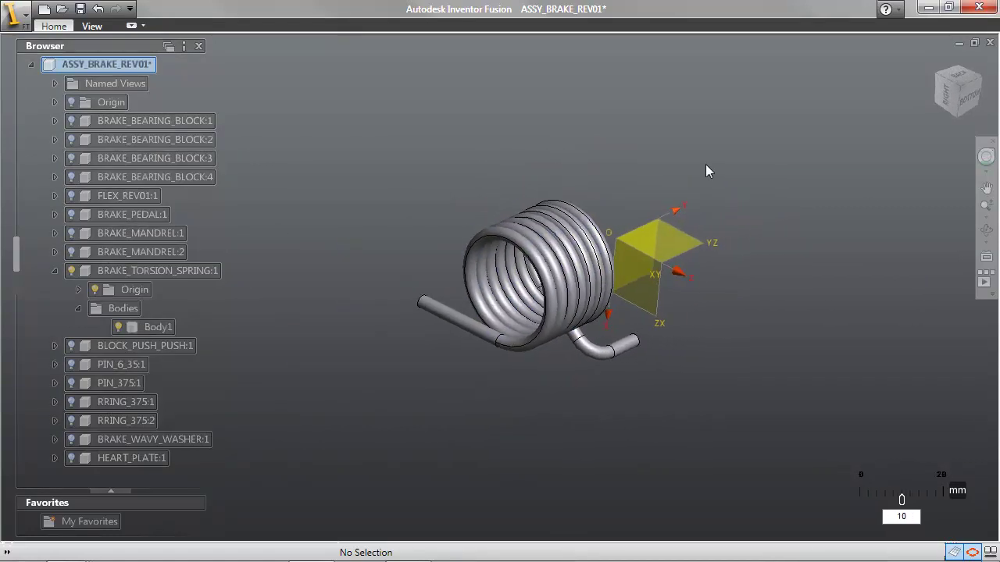
{"action": "left_click_drag", "start_coordinate": [717, 132], "coordinate": [350, 427]}
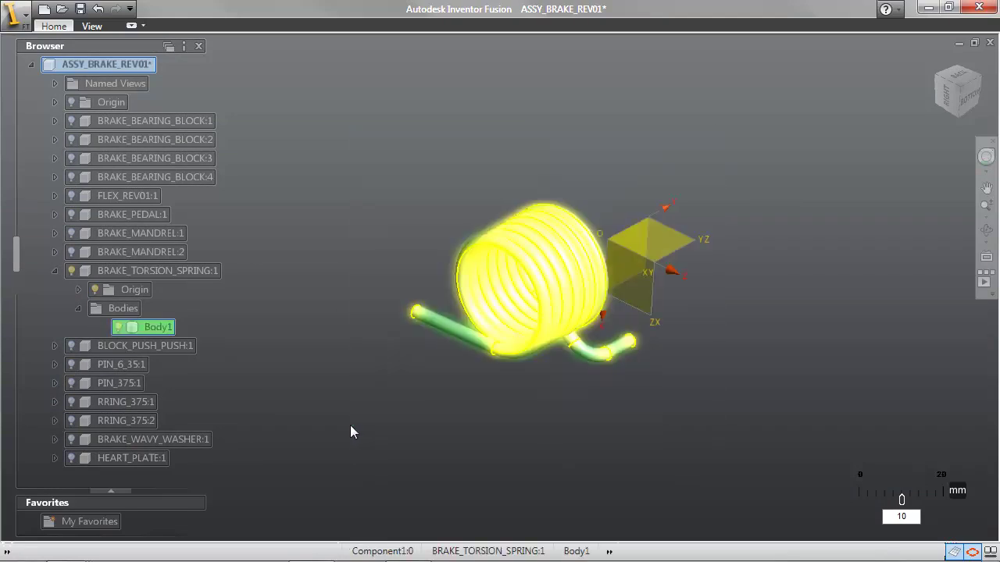
{"action": "right_click", "coordinate": [417, 66]}
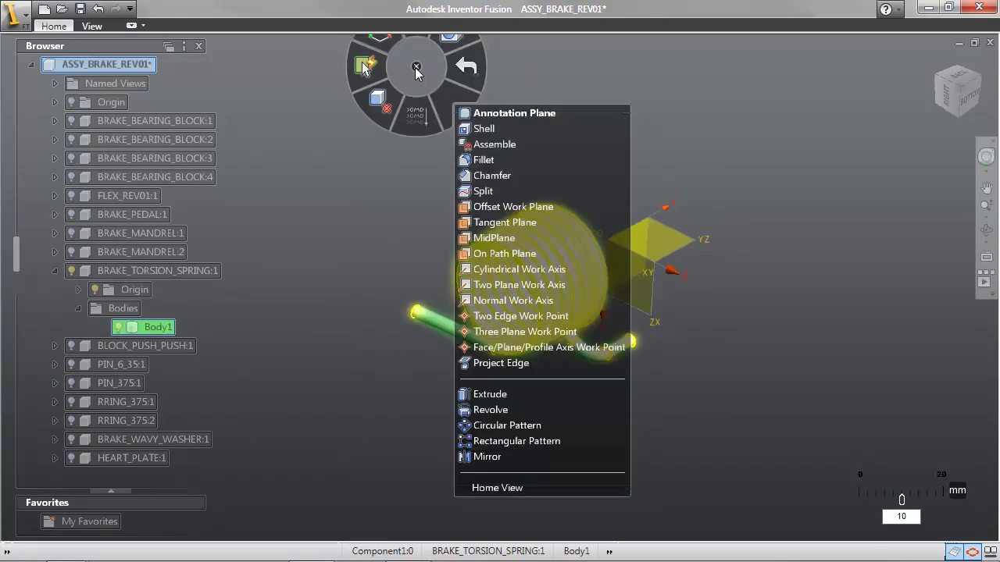
{"action": "left_click", "coordinate": [492, 457]}
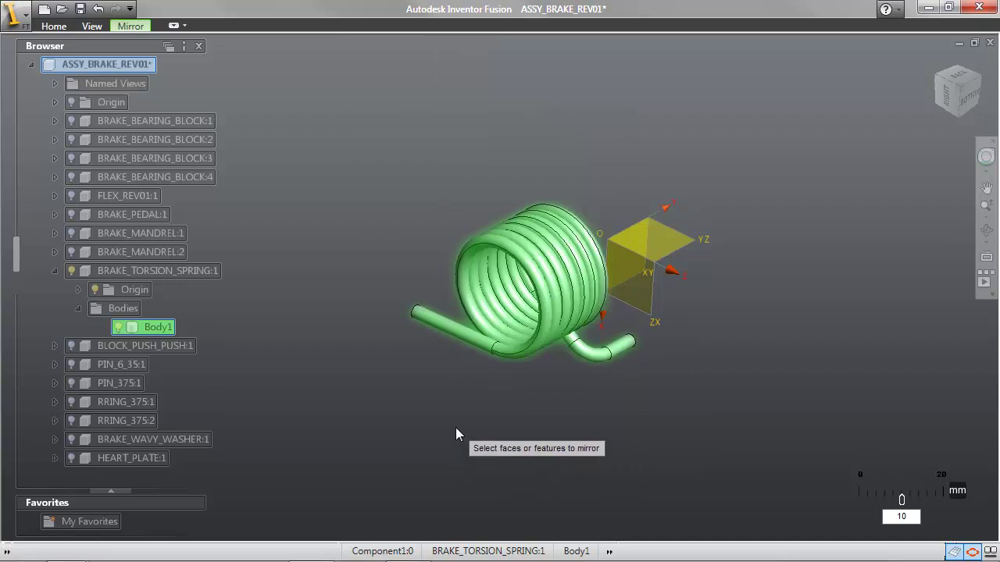
{"action": "left_click", "coordinate": [557, 303]}
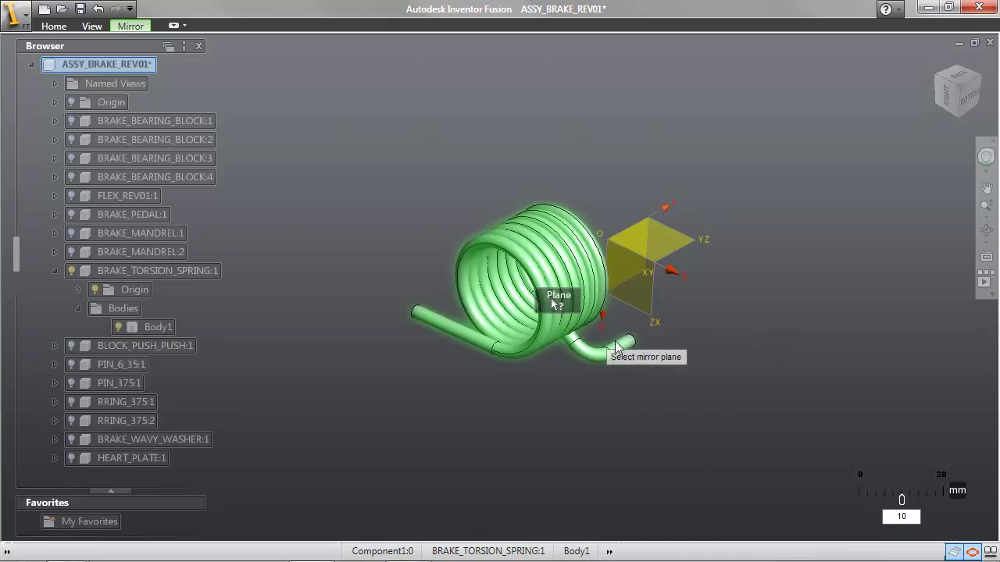
{"action": "left_click", "coordinate": [623, 272]}
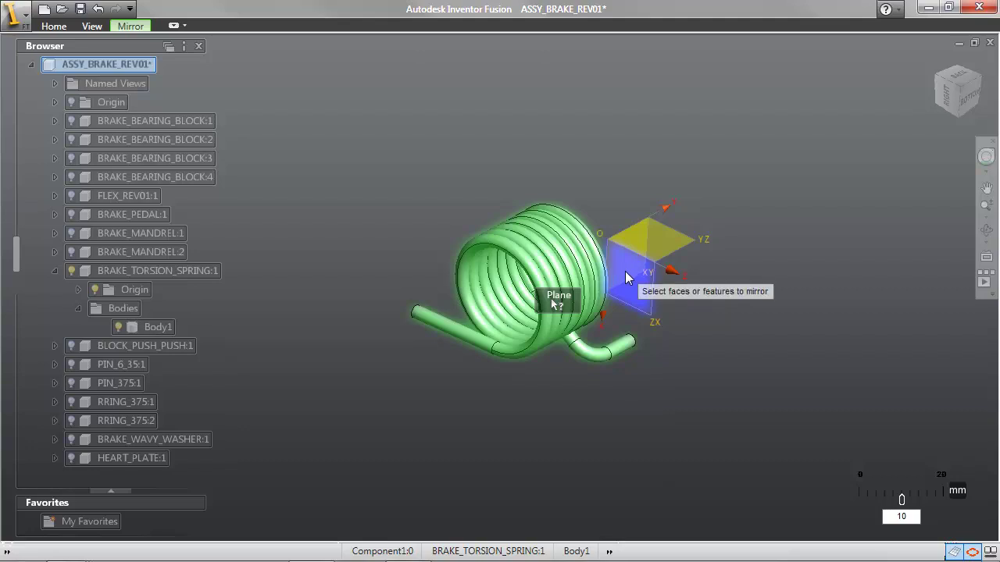
{"action": "left_click", "coordinate": [617, 275]}
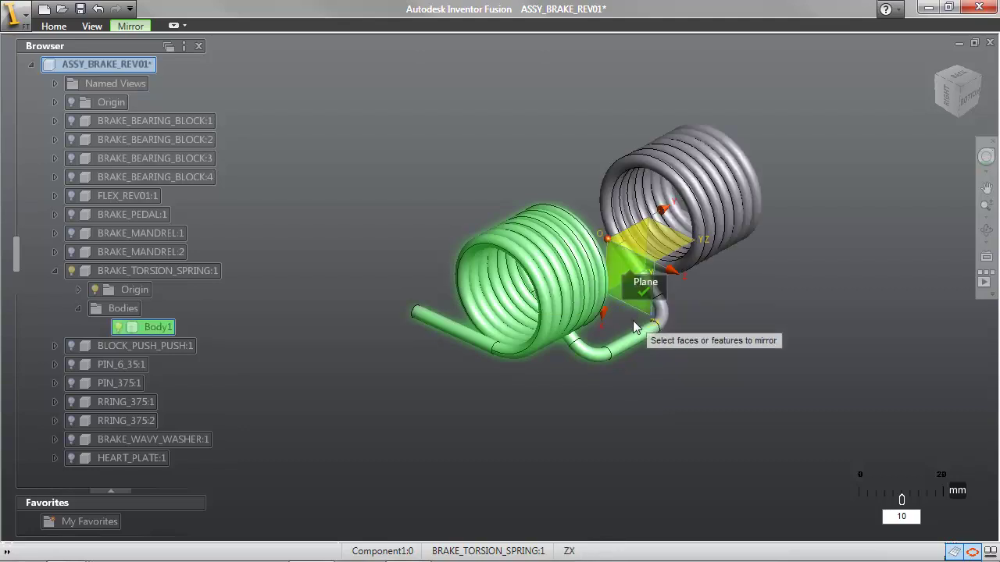
{"action": "right_click", "coordinate": [728, 275]}
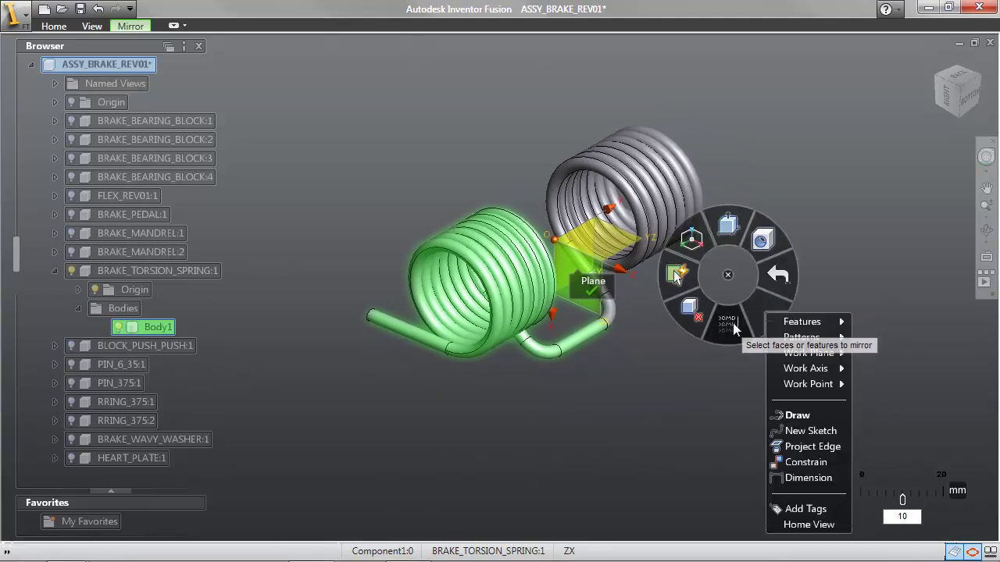
{"action": "left_click", "coordinate": [730, 324]}
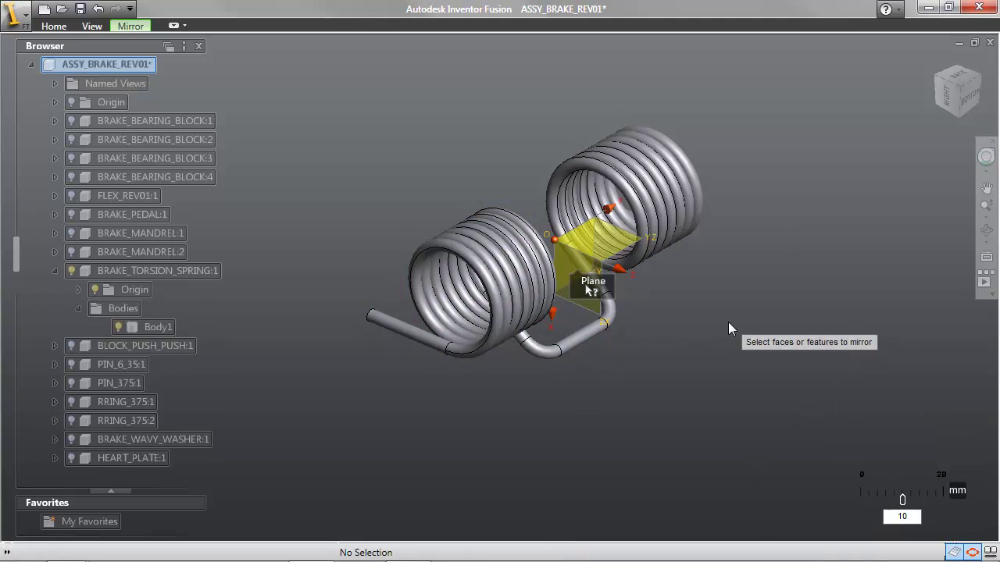
{"action": "right_click", "coordinate": [713, 278]}
{"action": "left_click", "coordinate": [753, 289]}
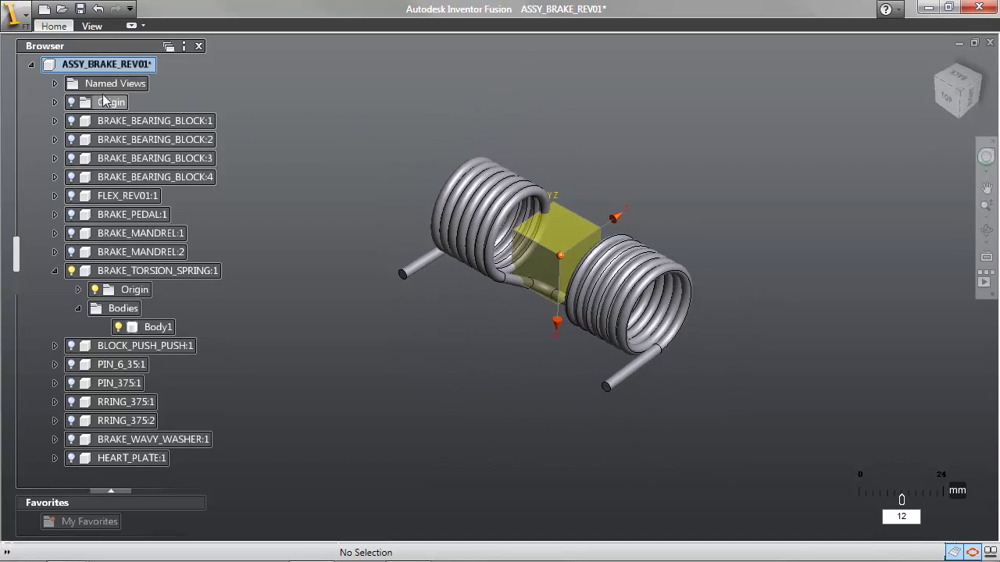
Unisolate the top-level ASSY_BRAKE_REV01 assembly to show all of its components again.
{"action": "right_click", "coordinate": [102, 67]}
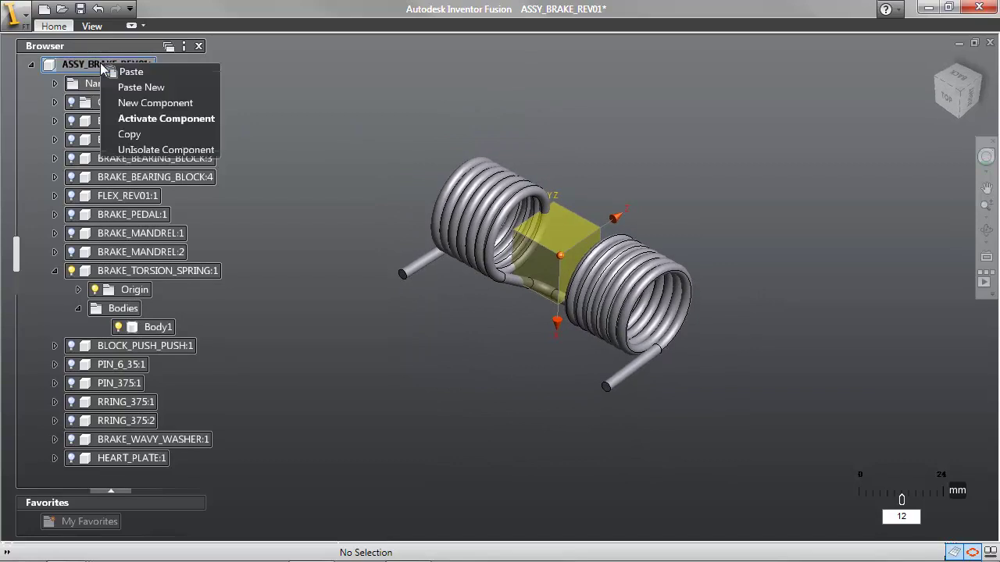
{"action": "left_click", "coordinate": [149, 149]}
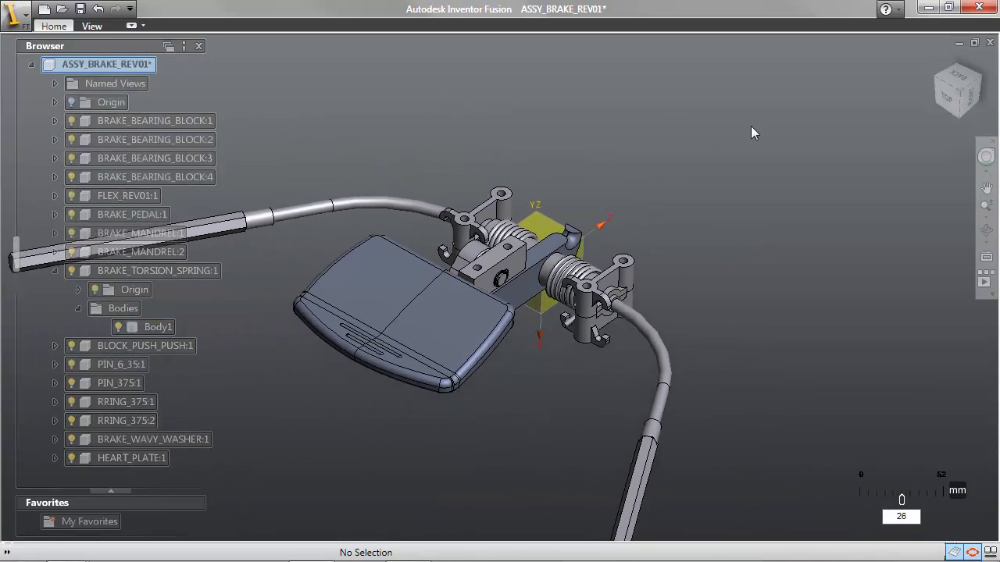